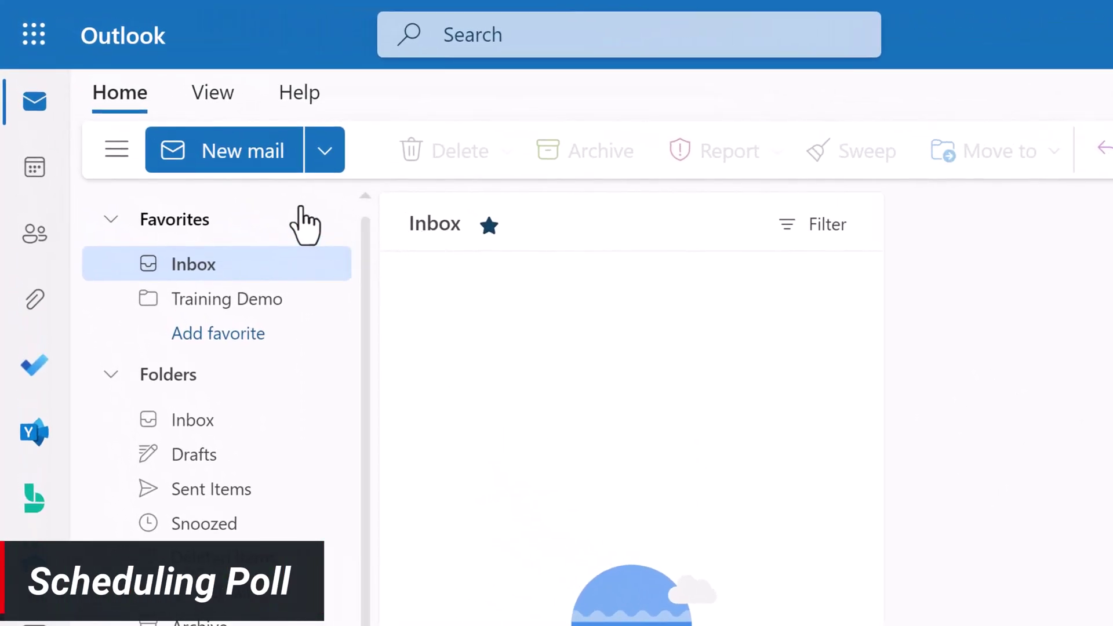
- Start a new email and add four To recipients from the suggested contacts
click(248, 154)
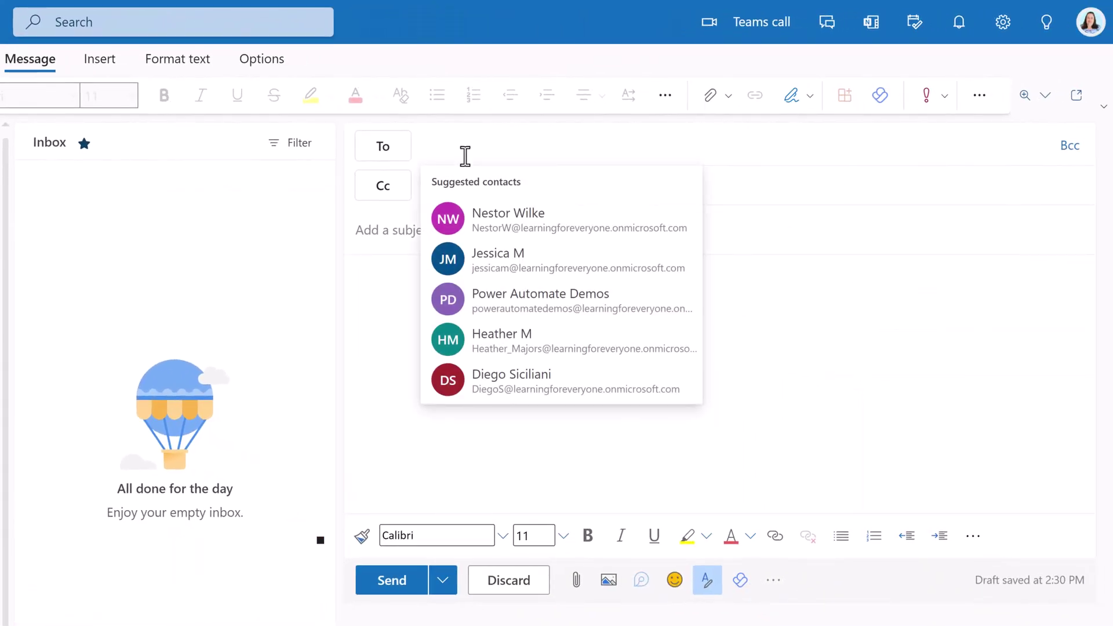
click(509, 224)
click(600, 231)
click(674, 390)
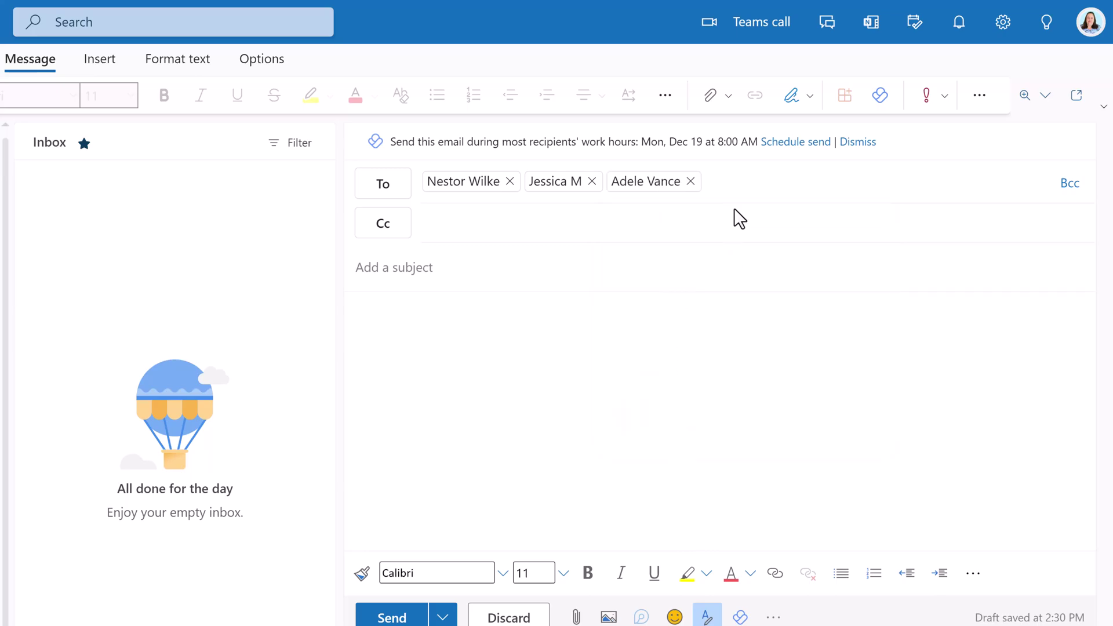
click(786, 345)
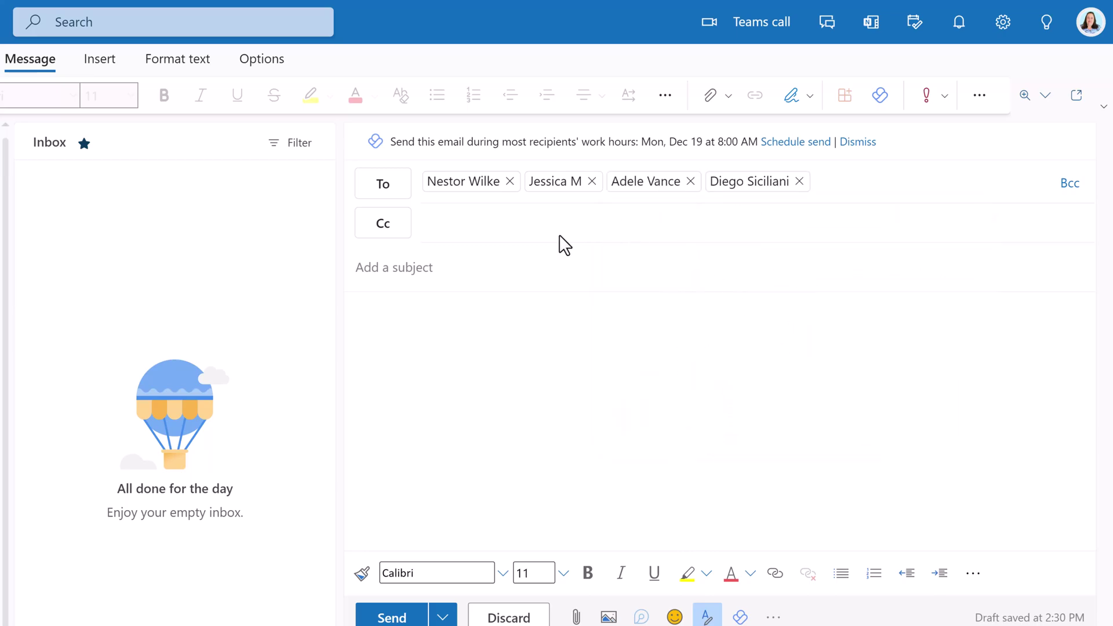
- Add one suggested contact on Cc and another on a new Bcc line
click(558, 234)
text(andre)
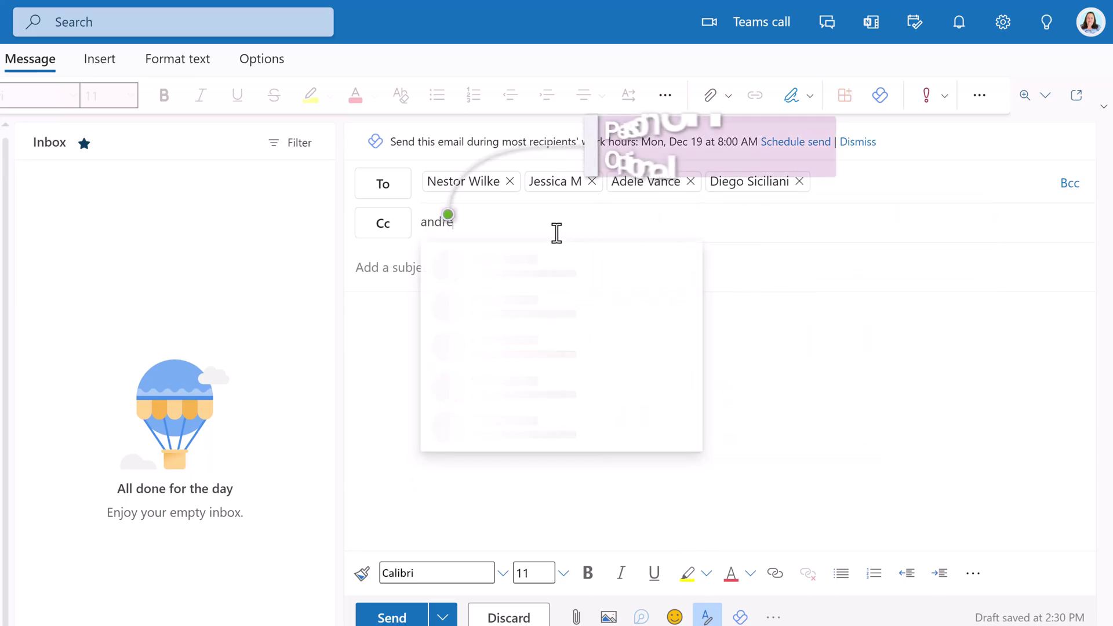
click(517, 271)
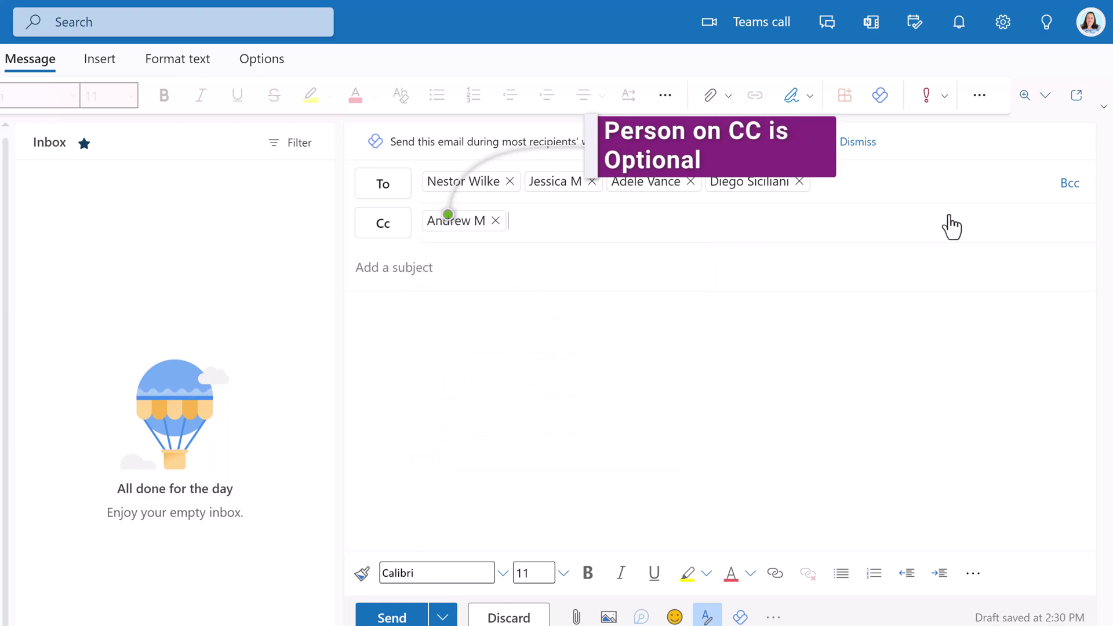
click(1070, 185)
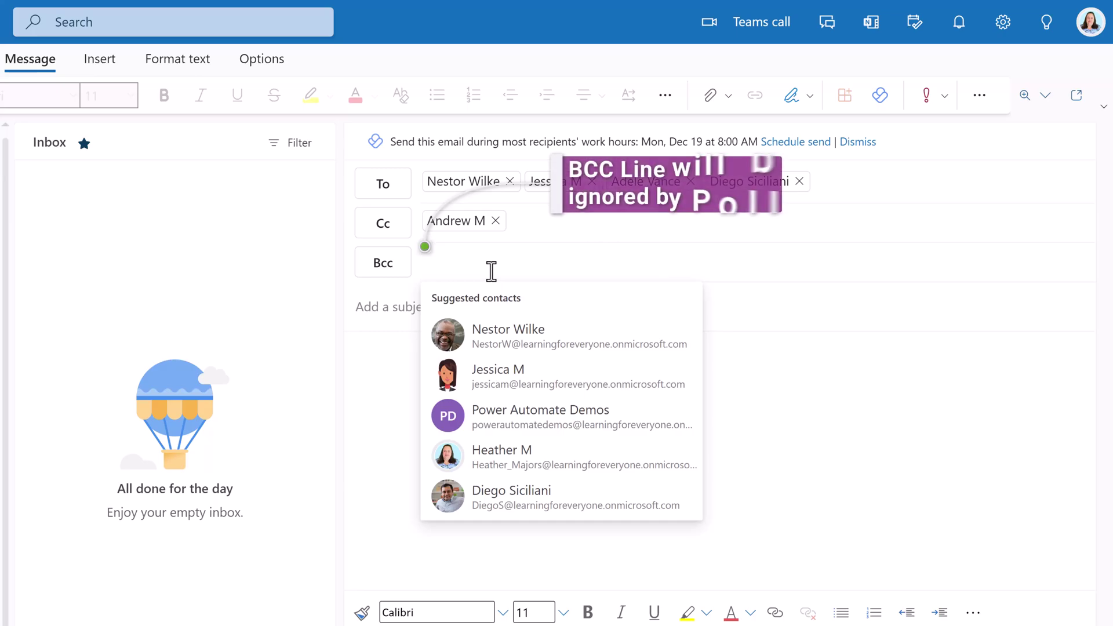
text(pa)
click(531, 301)
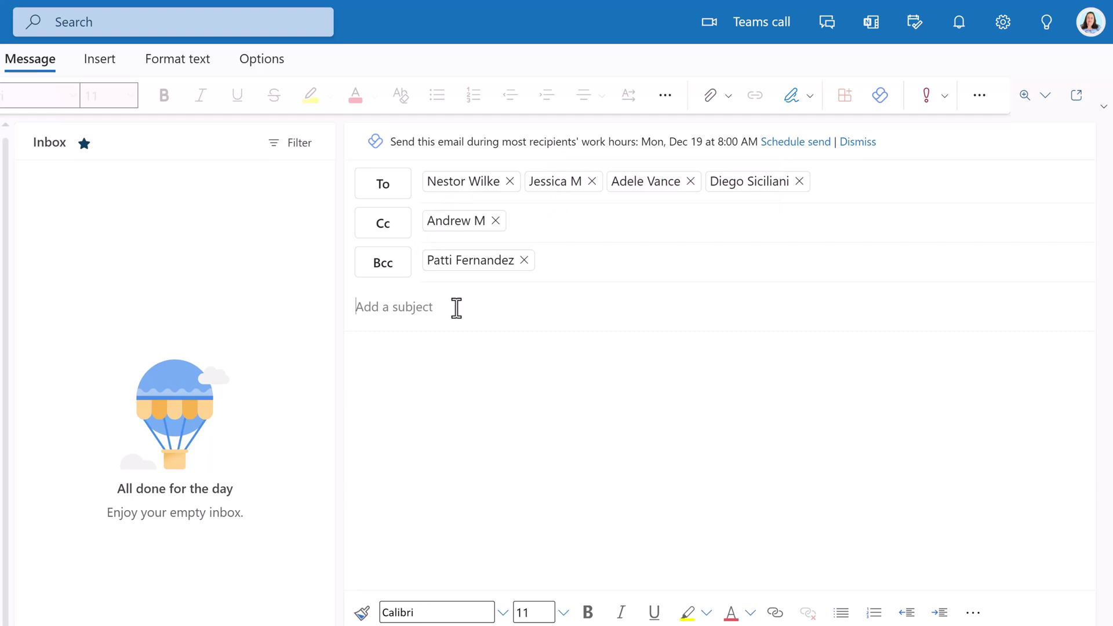
- Enter 'End of Year Planning' as the subject and bring up the extra message options
click(979, 97)
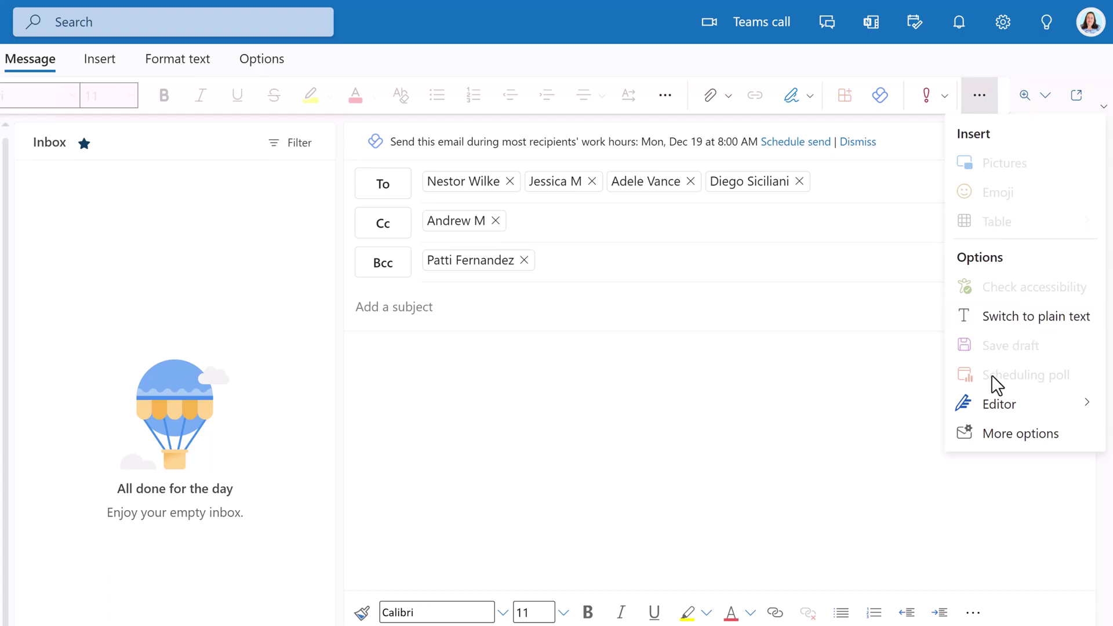
click(530, 298)
text(End of Year Planning)
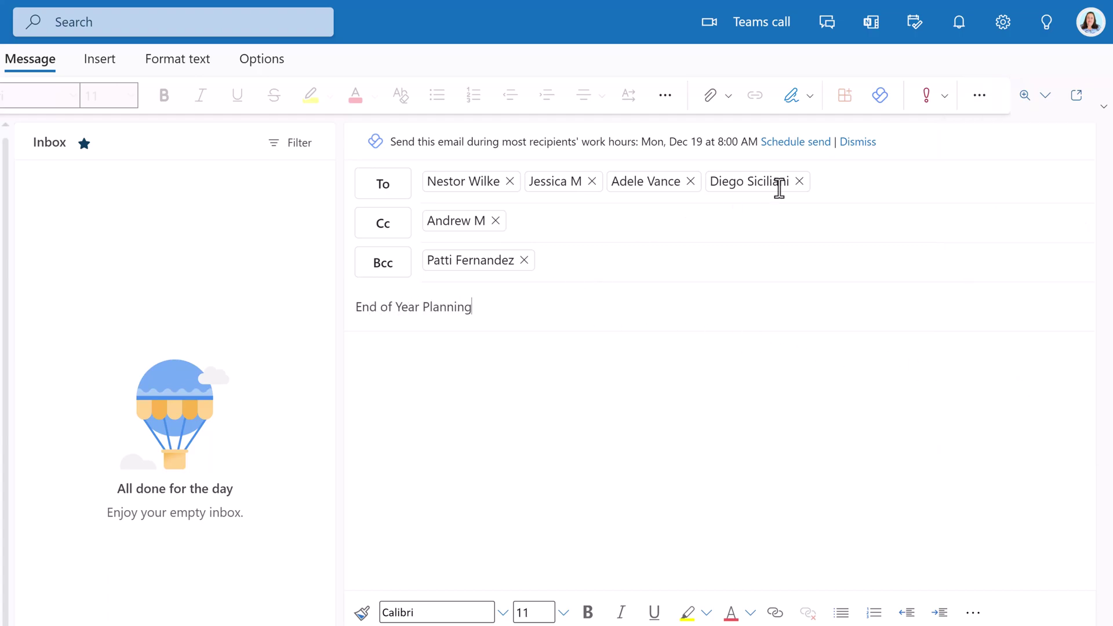
click(979, 95)
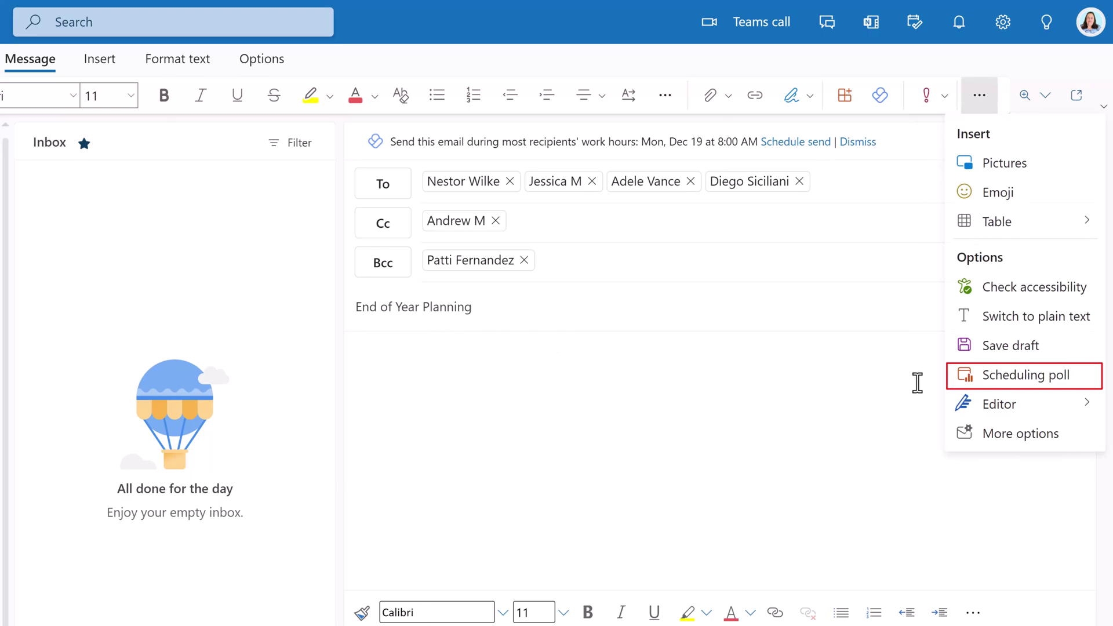
- Start a scheduling poll with Eastern Time and 30-minute duration, toggling the meeting-hours limit
click(989, 376)
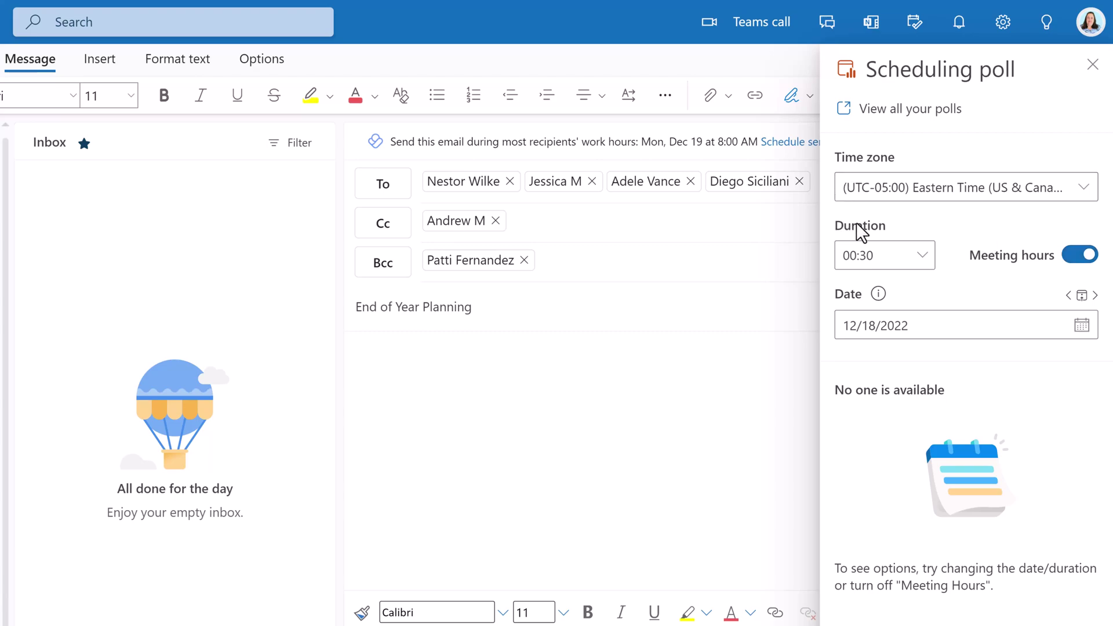
click(1092, 197)
click(1092, 197)
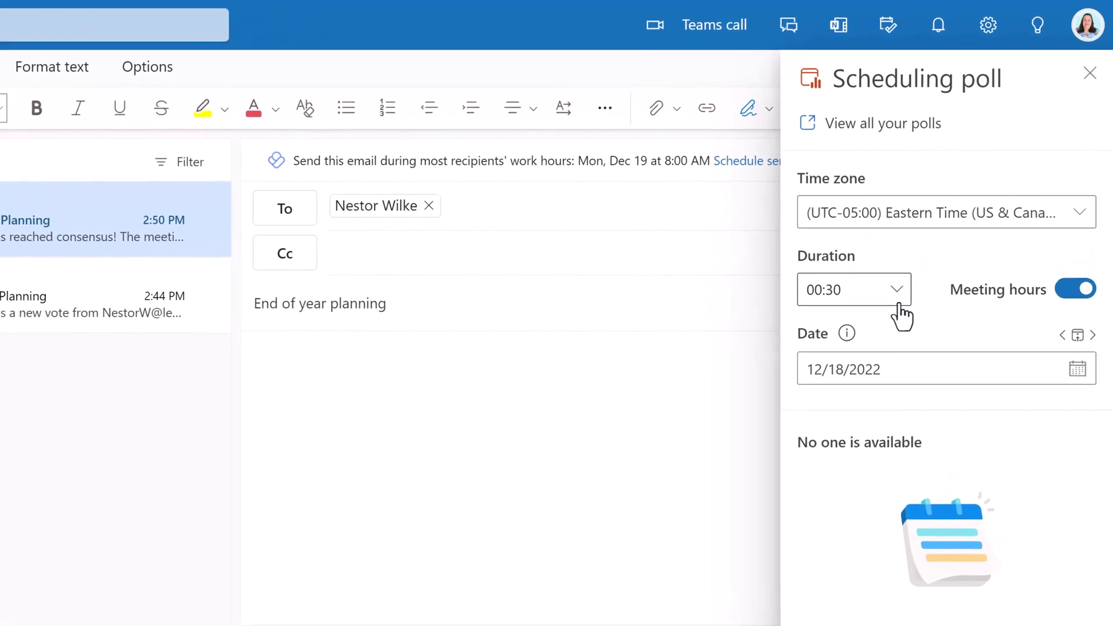
click(899, 303)
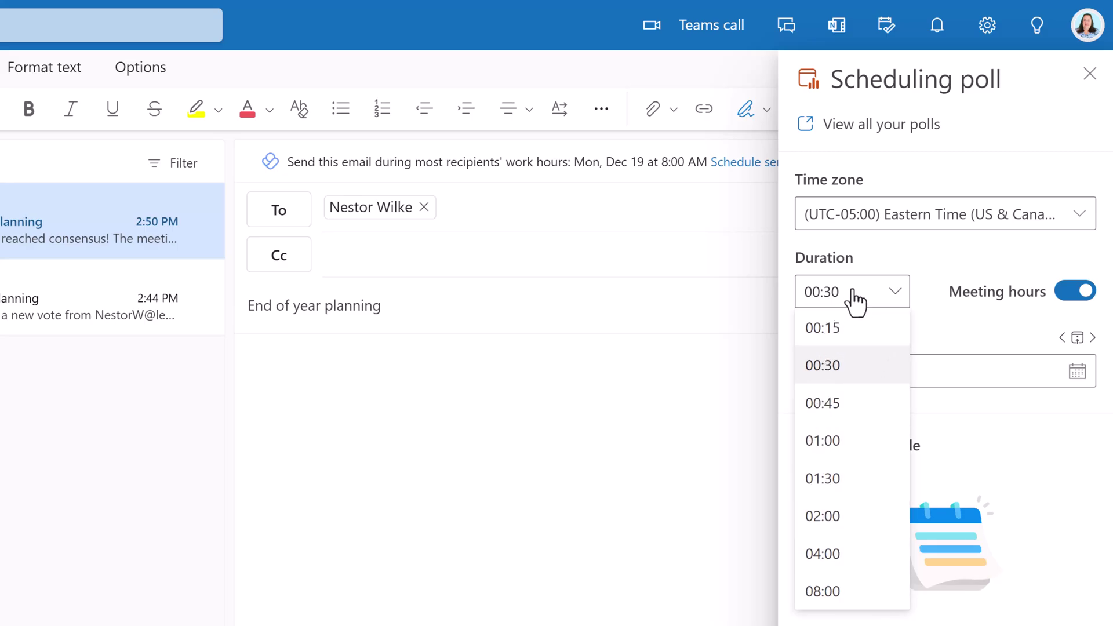
click(853, 304)
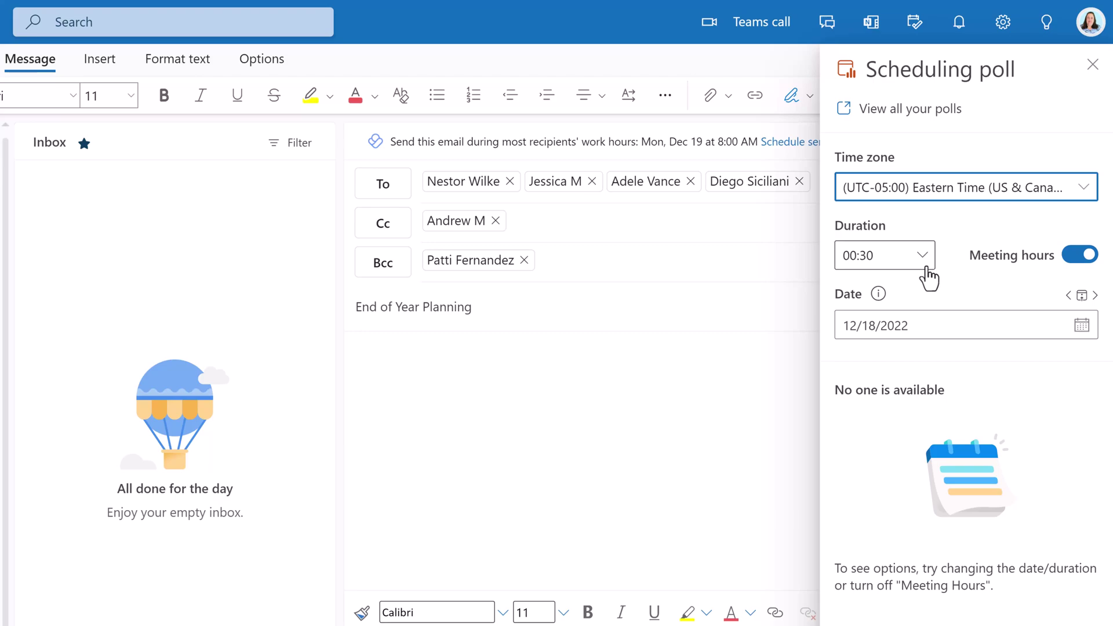
click(1090, 255)
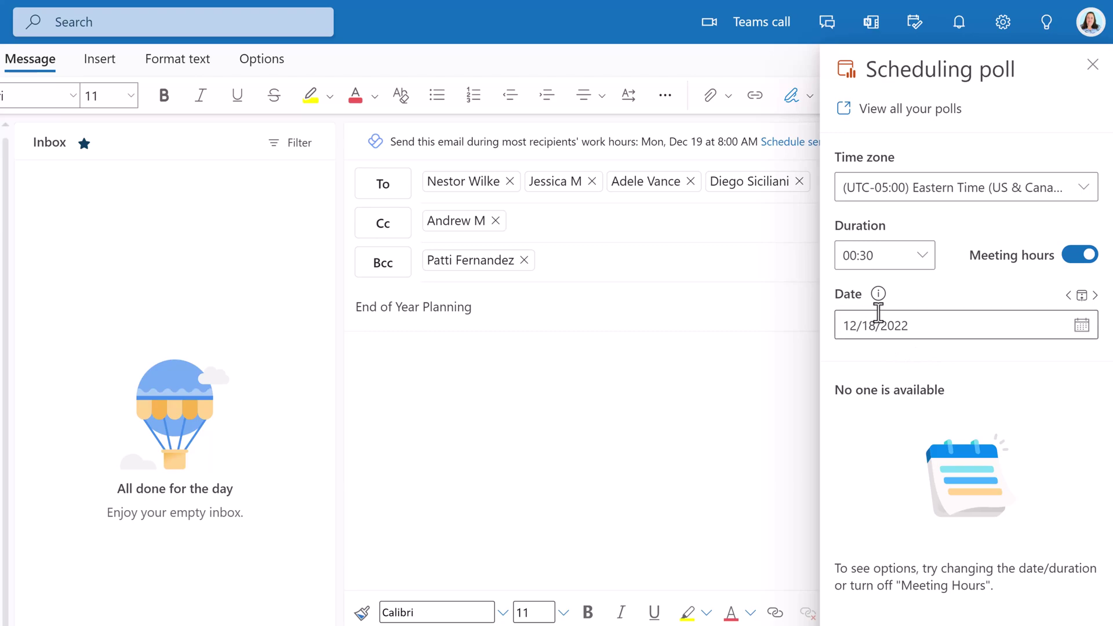
- Change the poll date to 12/19/2022 using the date calendar
click(1082, 326)
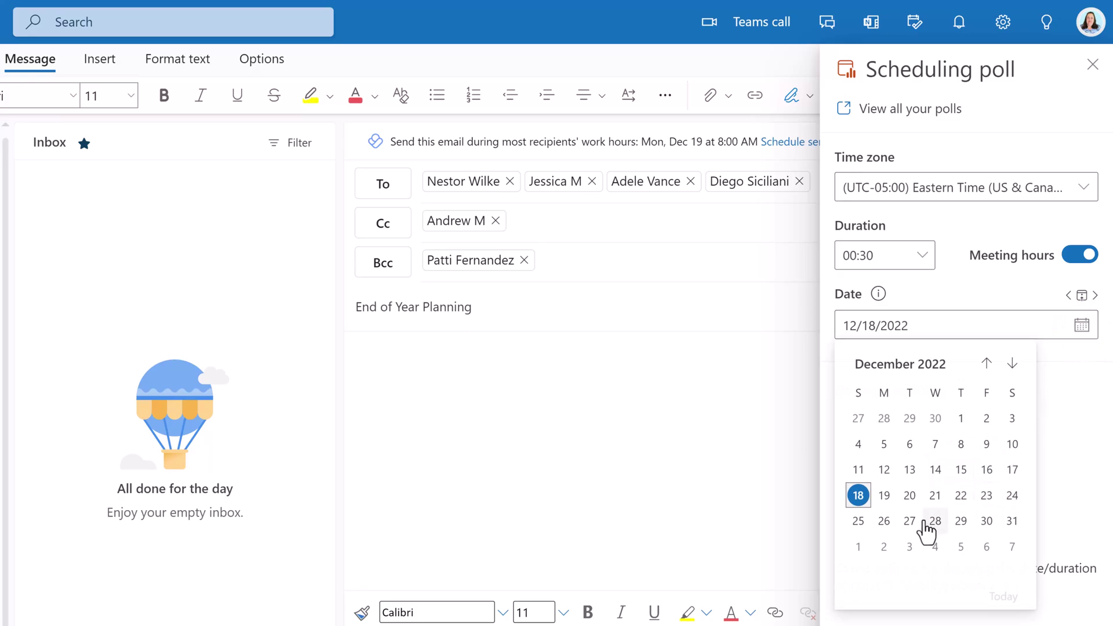
click(884, 496)
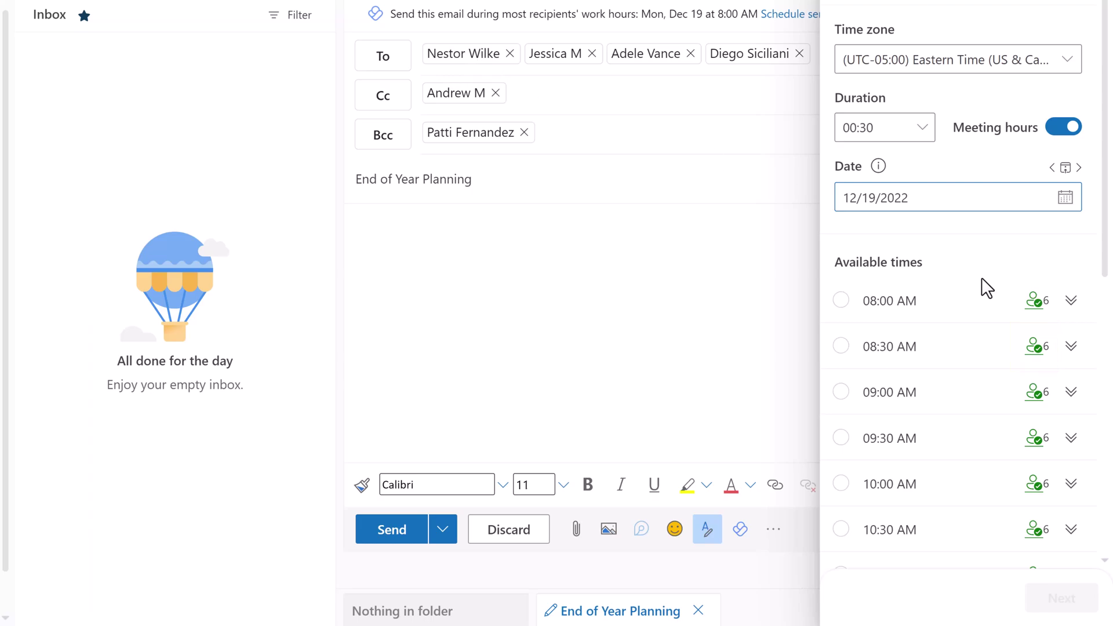
mouse_move(1047, 301)
mouse_move(1037, 319)
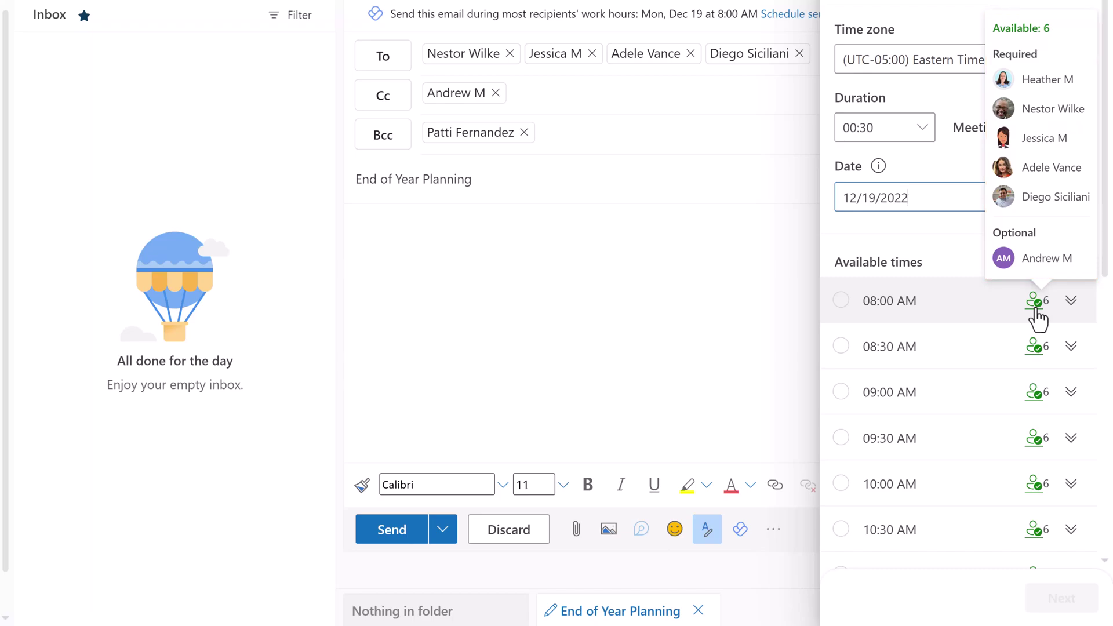
- Propose 08:00, 09:00 and 10:30 AM on December 19
click(841, 300)
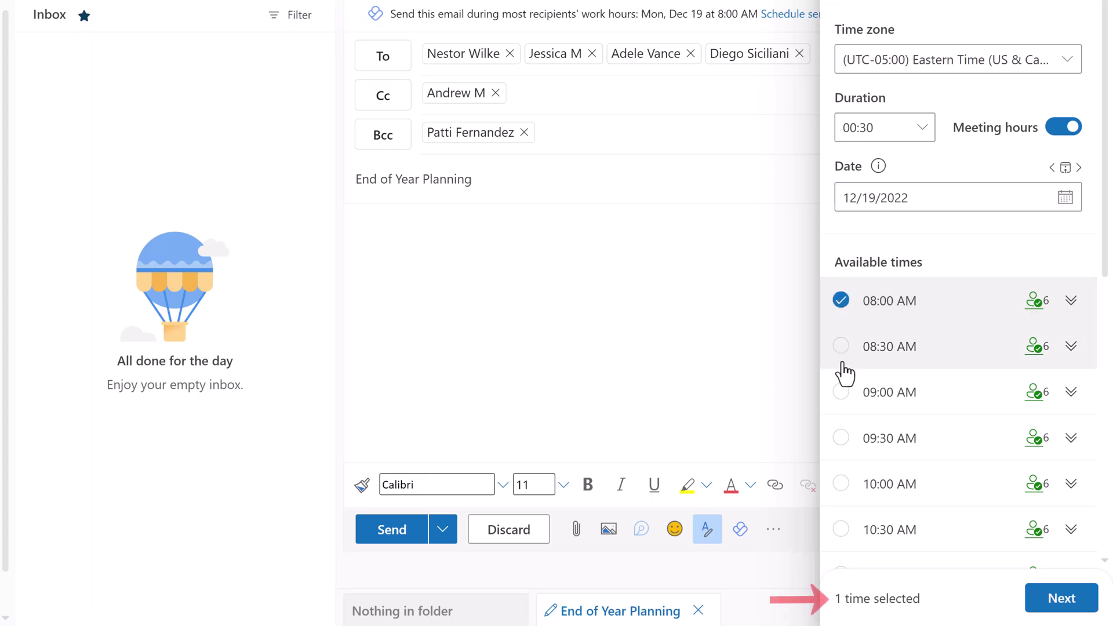
click(842, 392)
scroll(847, 488, down, 3)
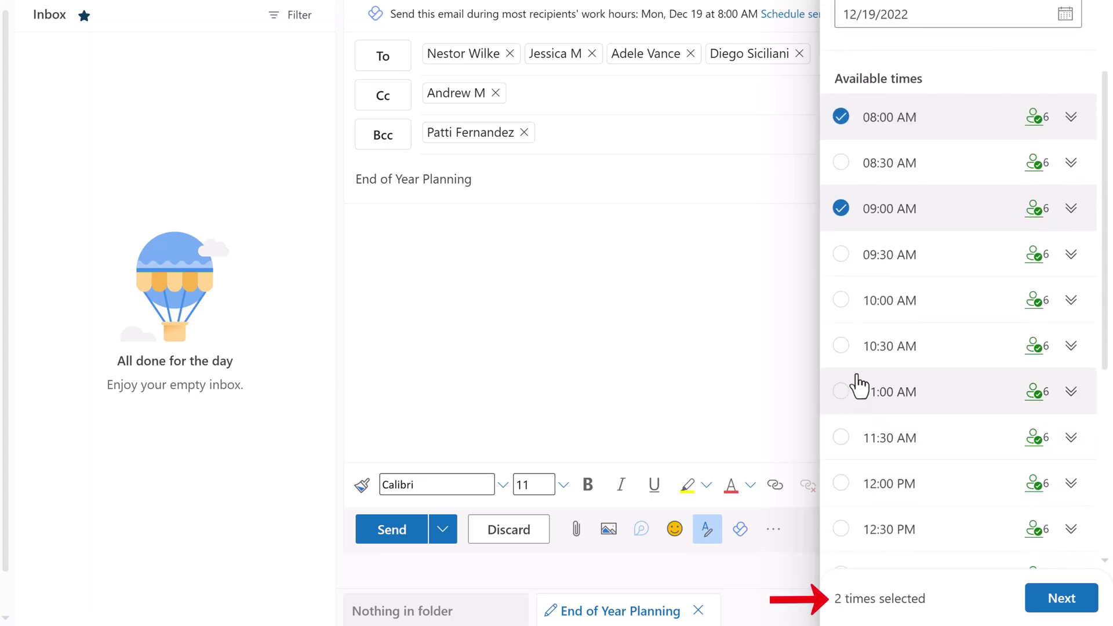
click(842, 348)
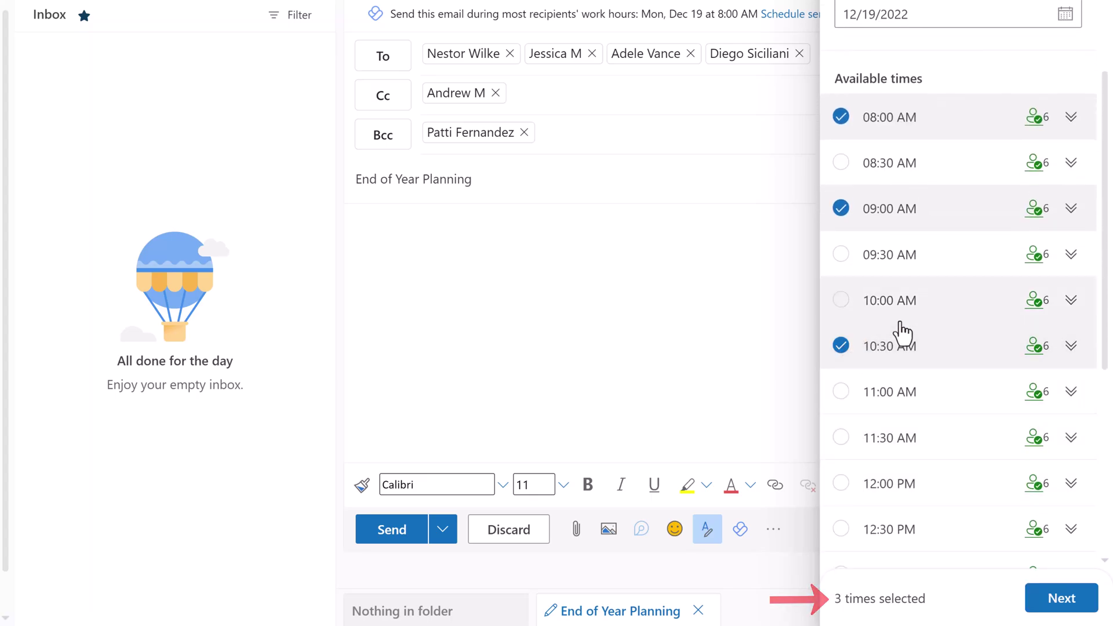
scroll(902, 333, up, 2)
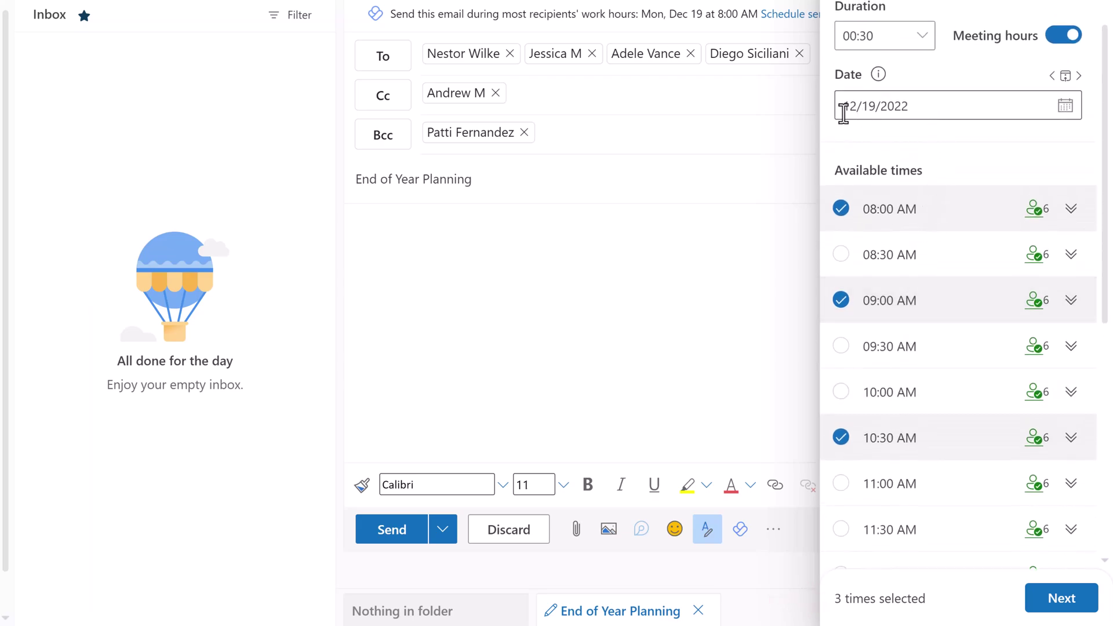
- Switch the poll date to December 20 and propose 09:00 and 11:30 AM
click(1067, 110)
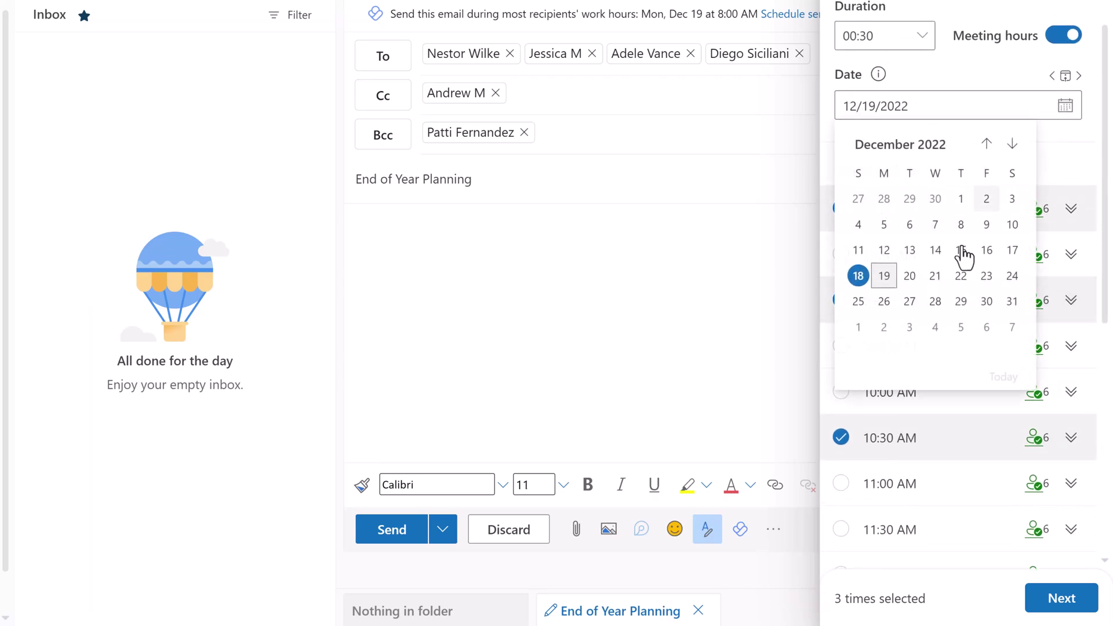
click(910, 277)
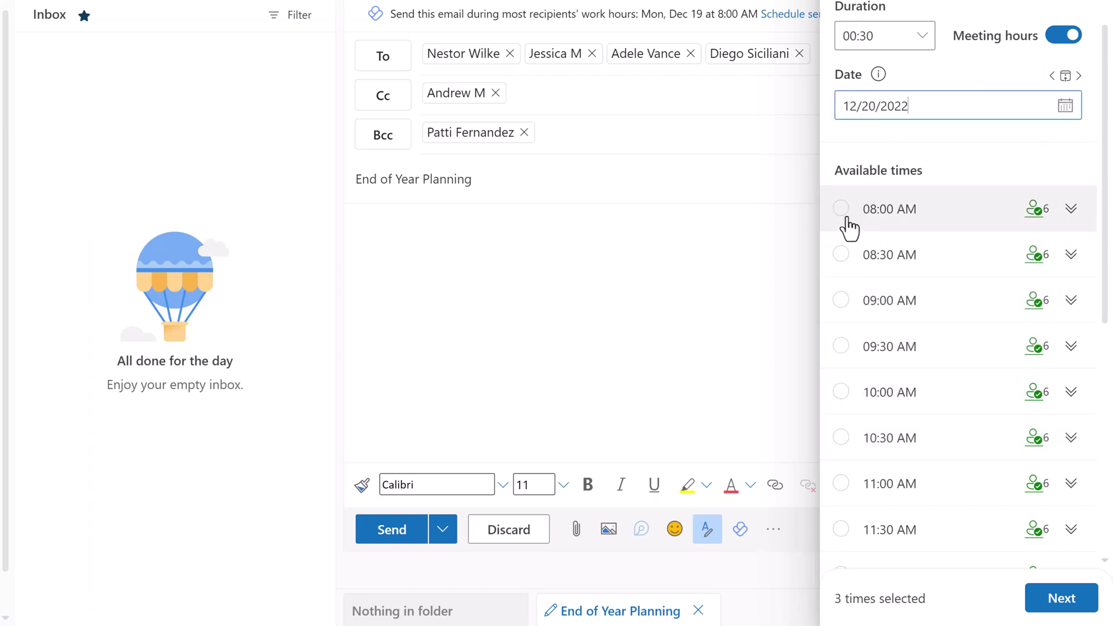
click(841, 303)
click(845, 529)
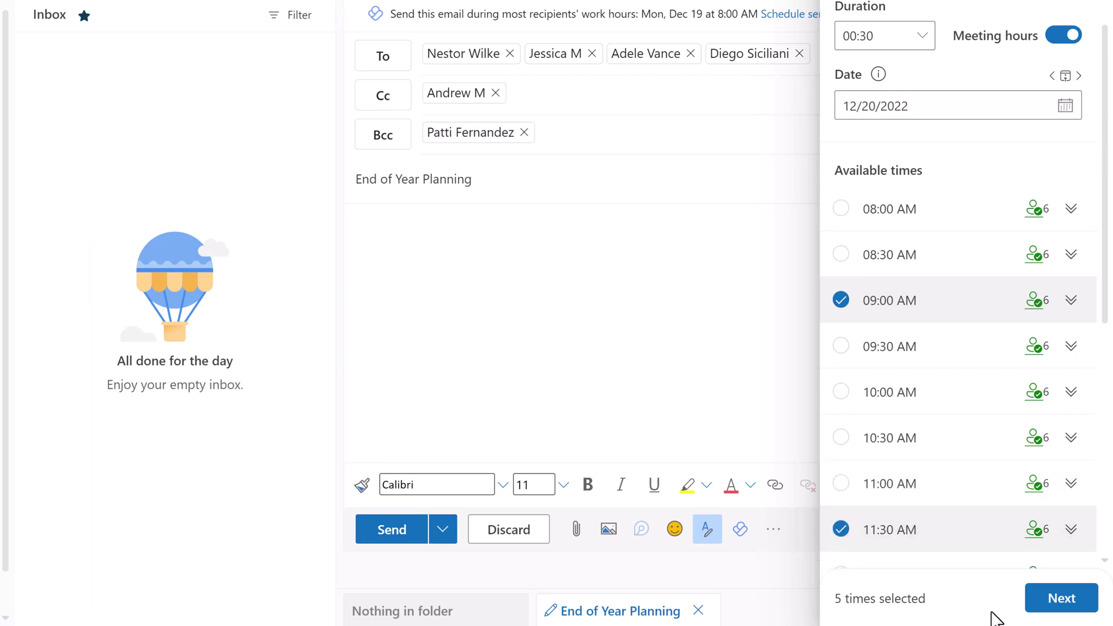
- Continue to the Selected times review showing all five proposed slots
click(1057, 606)
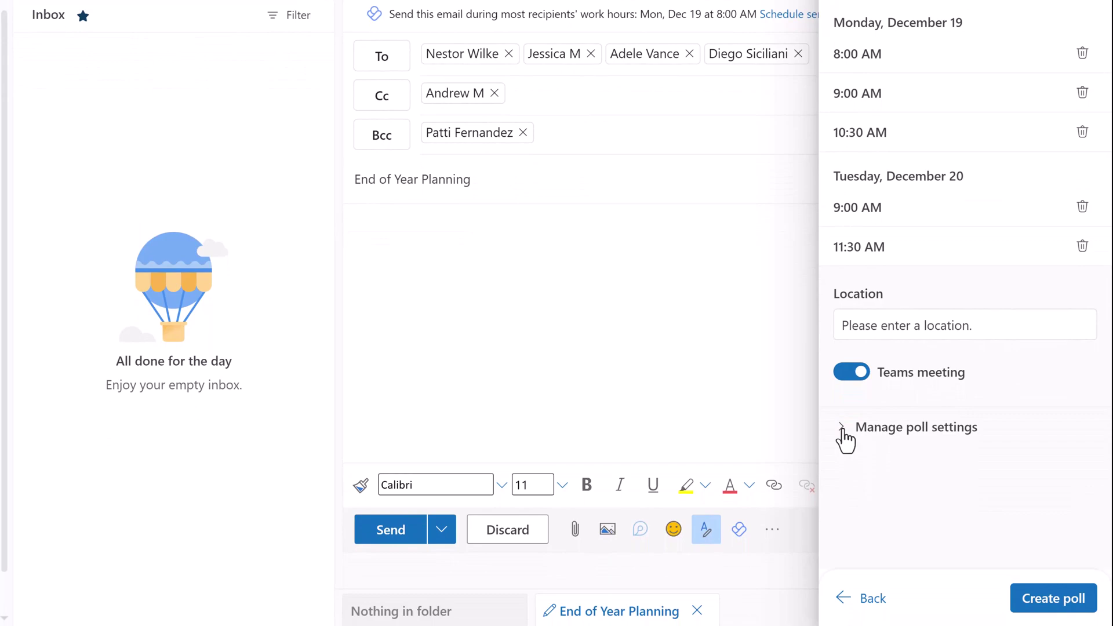
- Expand the poll settings, read the consensus scheduling explanation, and adjust a settings checkbox
click(842, 431)
scroll(1050, 330, down, 1)
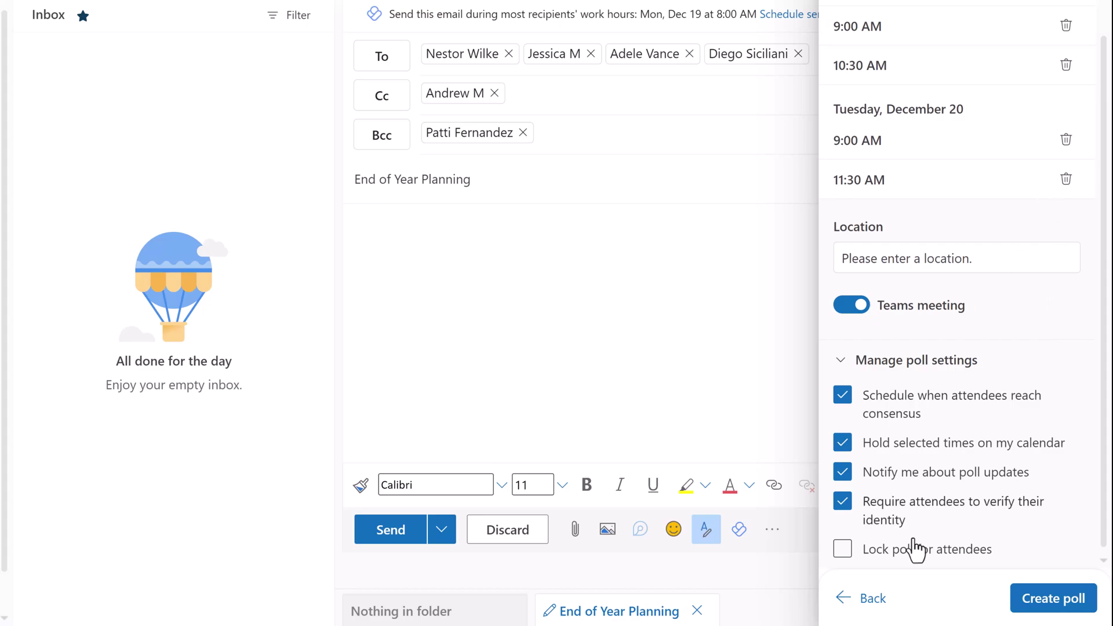
click(820, 392)
click(842, 443)
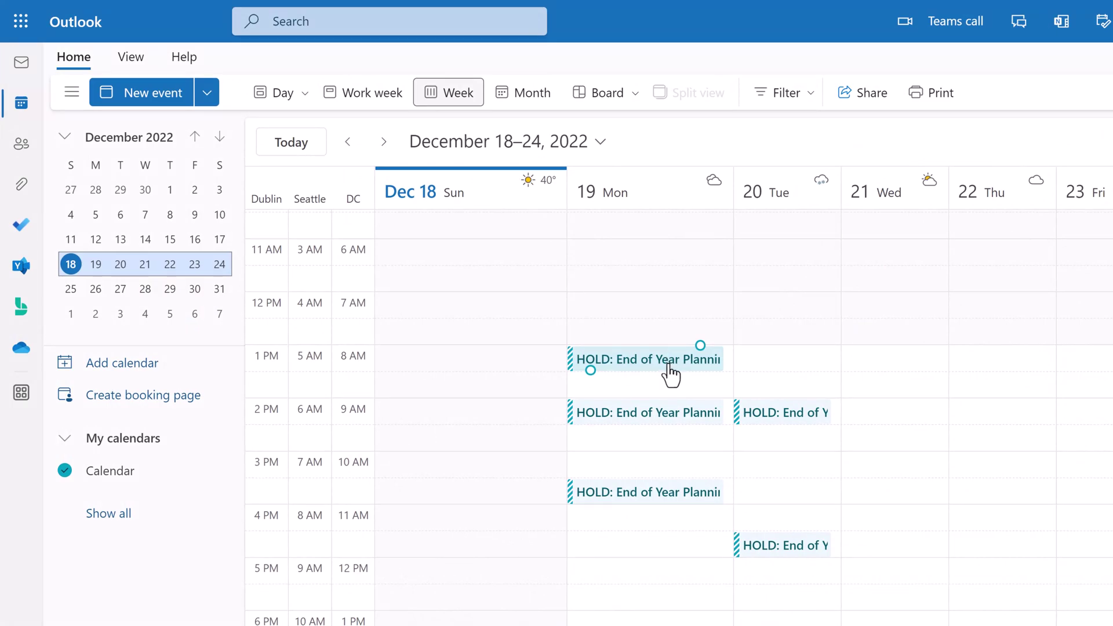
- Inspect the two held poll times on Monday and two on Tuesday in the calendar
click(633, 413)
click(612, 493)
click(771, 417)
click(771, 548)
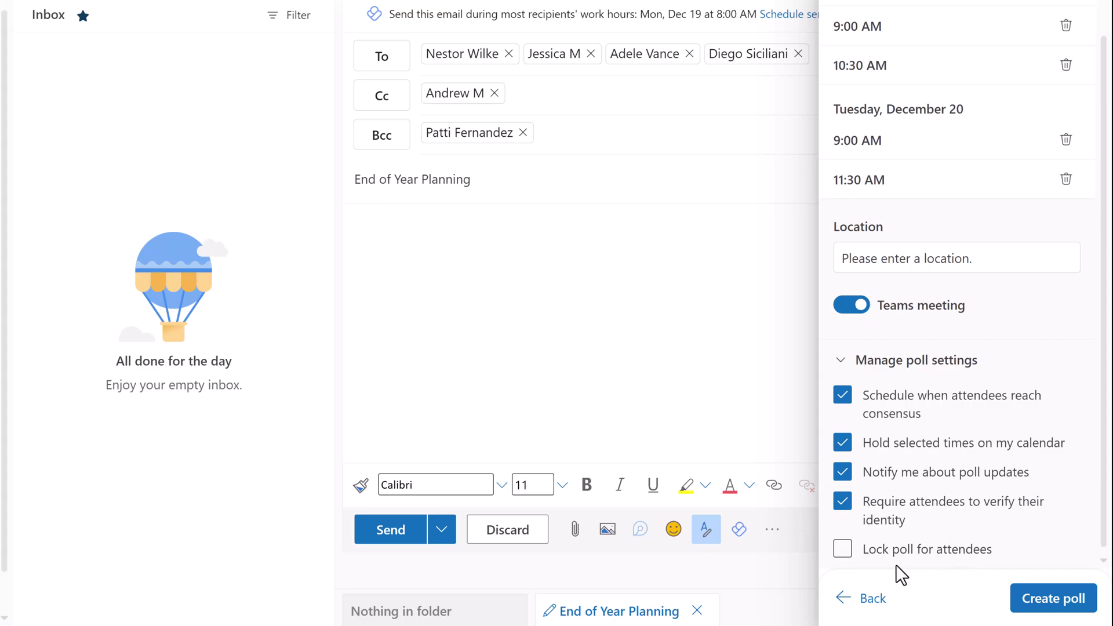
- Create the End of Year Planning poll and scroll through its poll details
click(1041, 613)
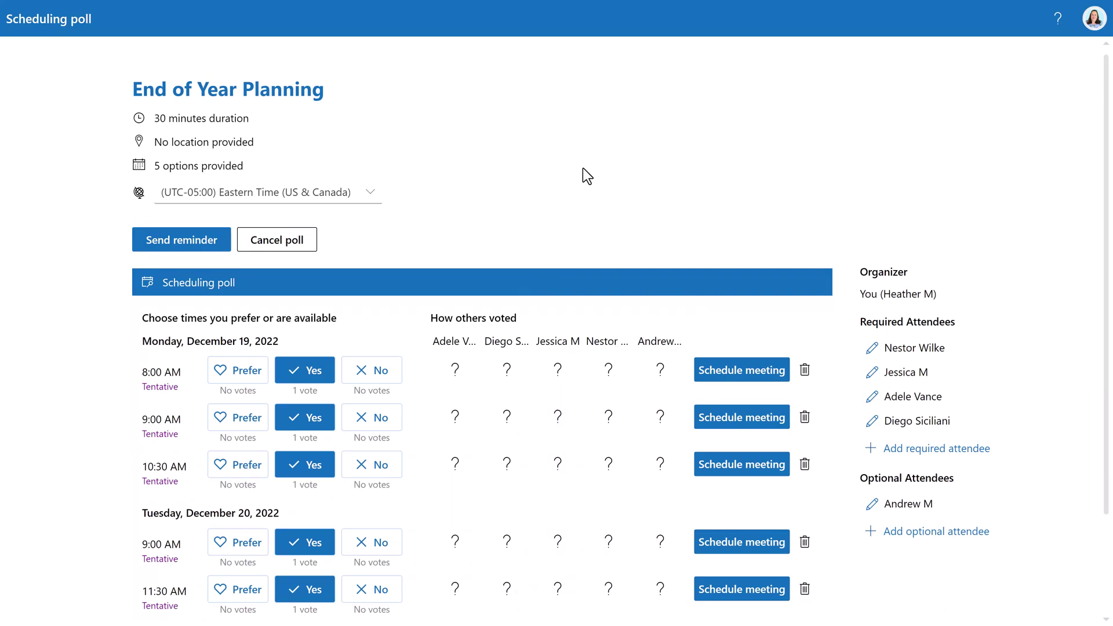
scroll(584, 171, down, 2)
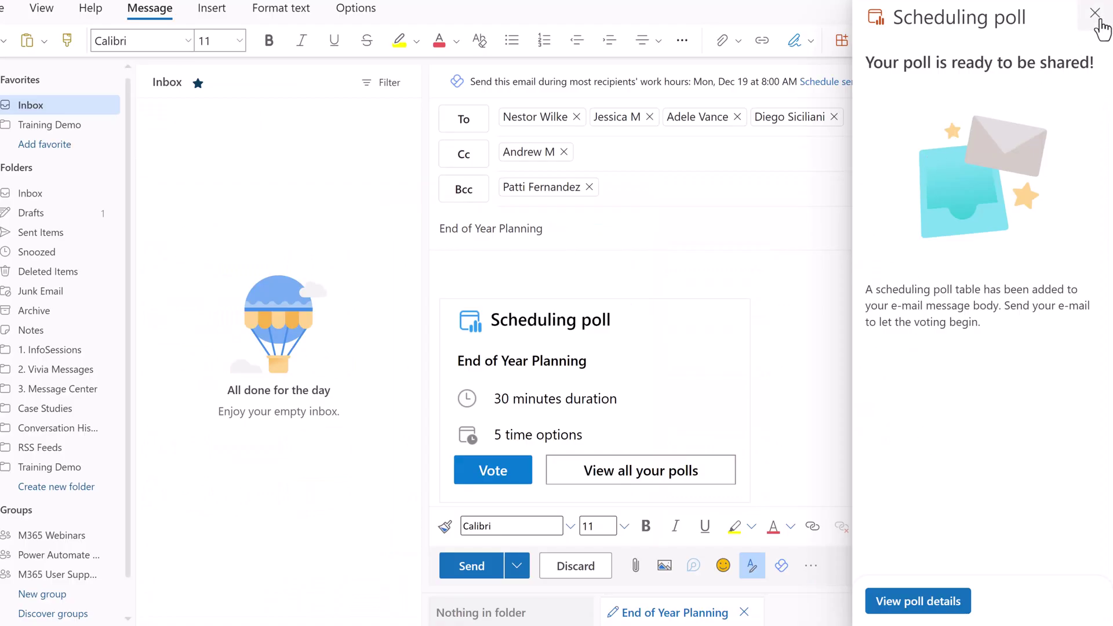
- Close the poll panel and type 'need to discuss the year-end activities.' in the body
click(1086, 13)
text(need to discuss the year-end act)
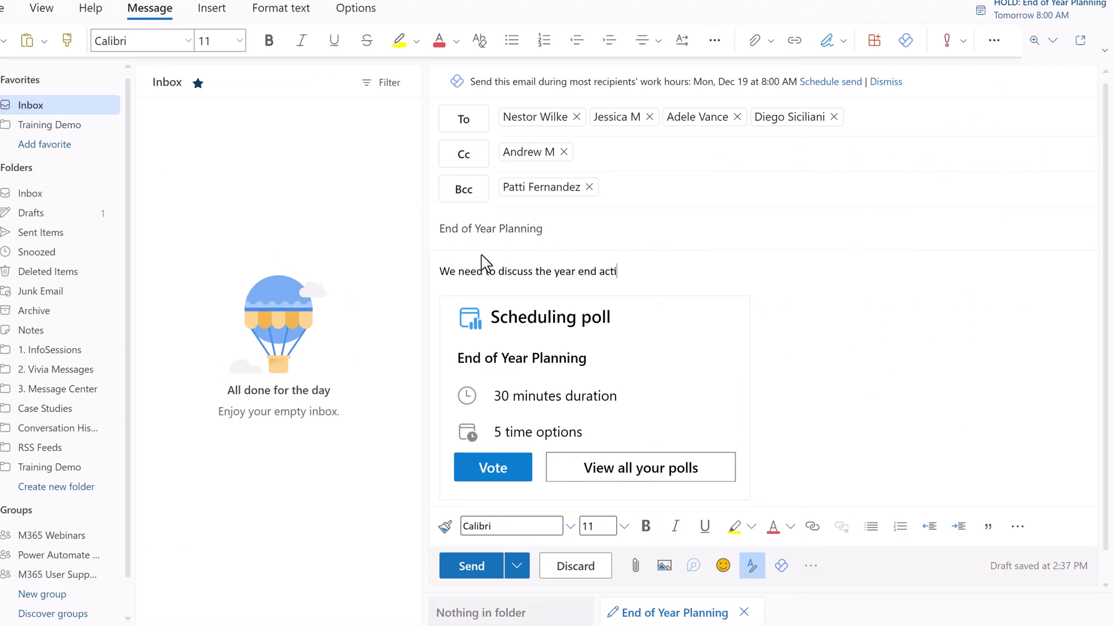
text(ivities.)
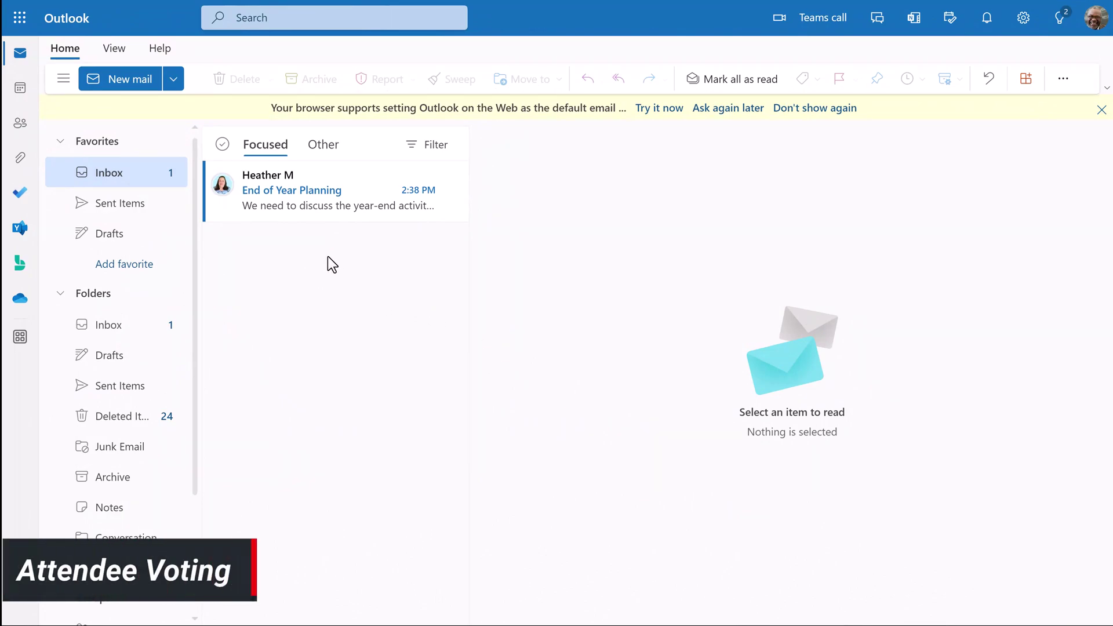
- Open the End of Year Planning poll email in the attendee's Inbox
click(340, 207)
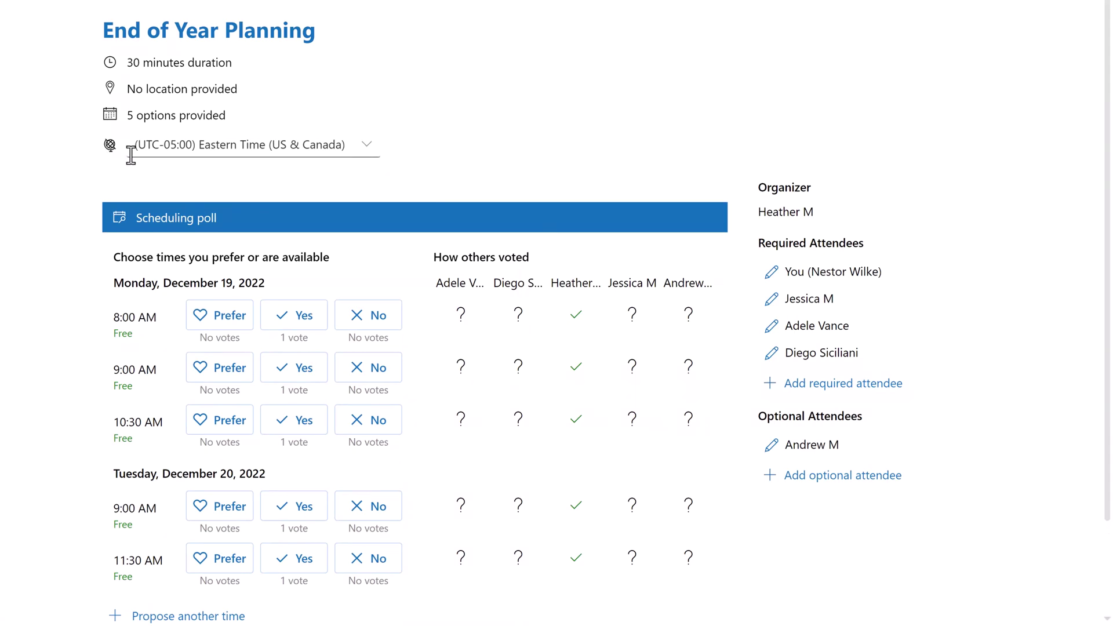
- Vote Prefer Monday 9:00, Yes Monday 10:30 and Tuesday 9:00, No Monday 8:00 and Tuesday 11:30, then submit
scroll(209, 232, down, 2)
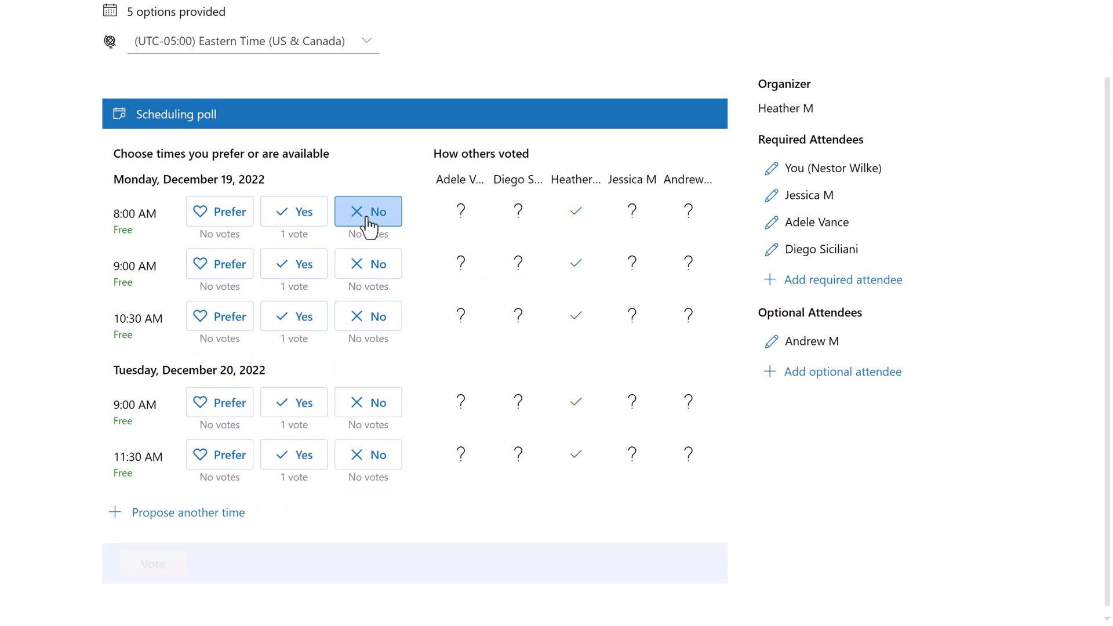
click(219, 264)
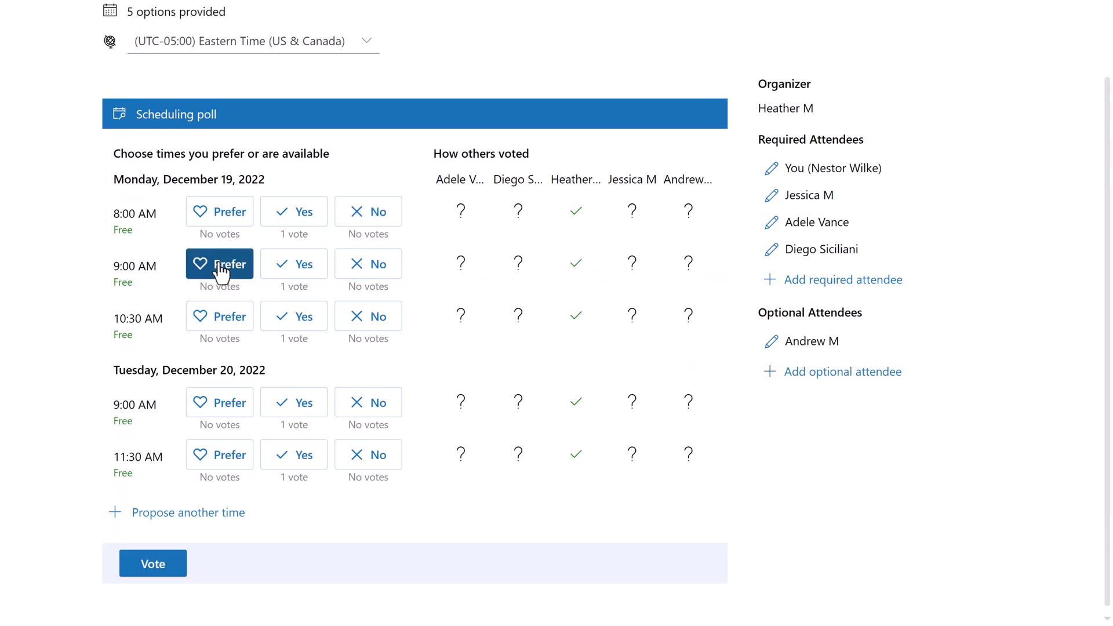
click(374, 218)
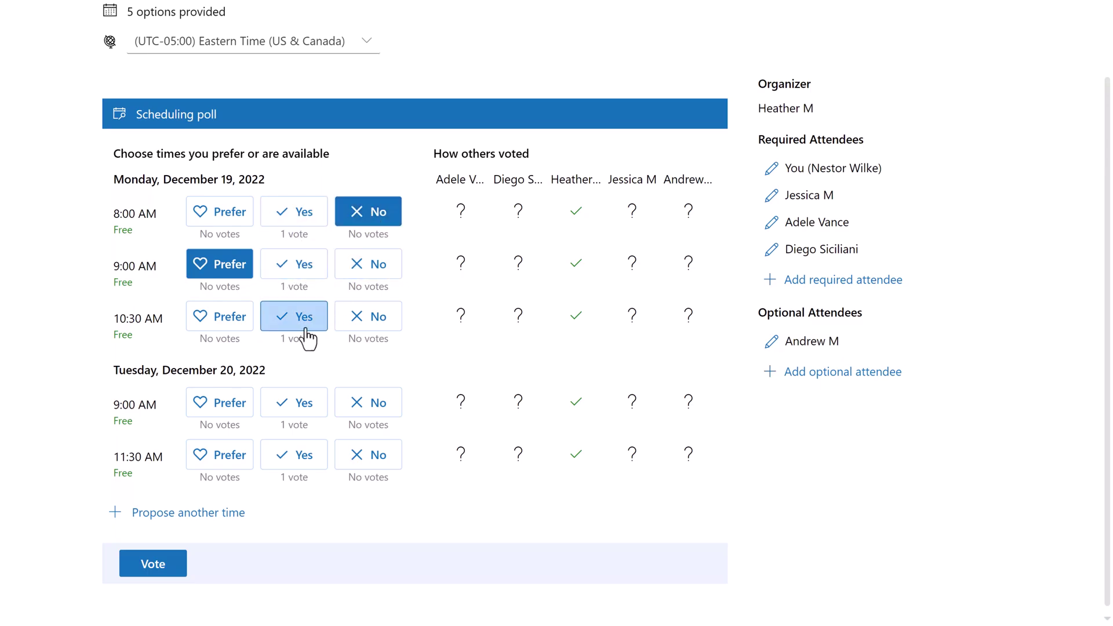
click(307, 332)
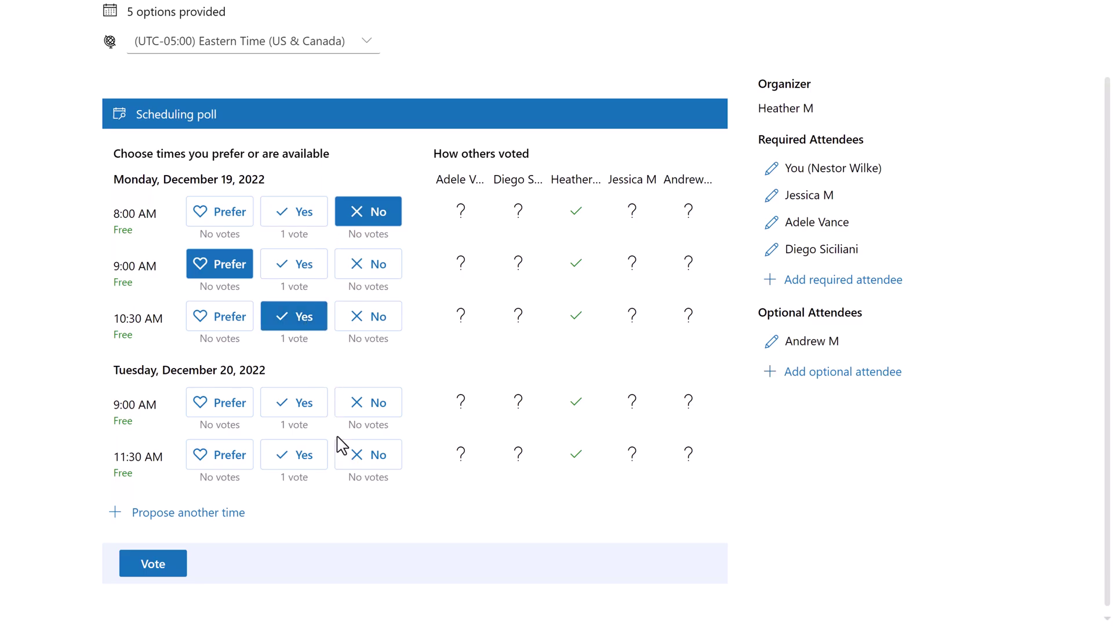
click(294, 411)
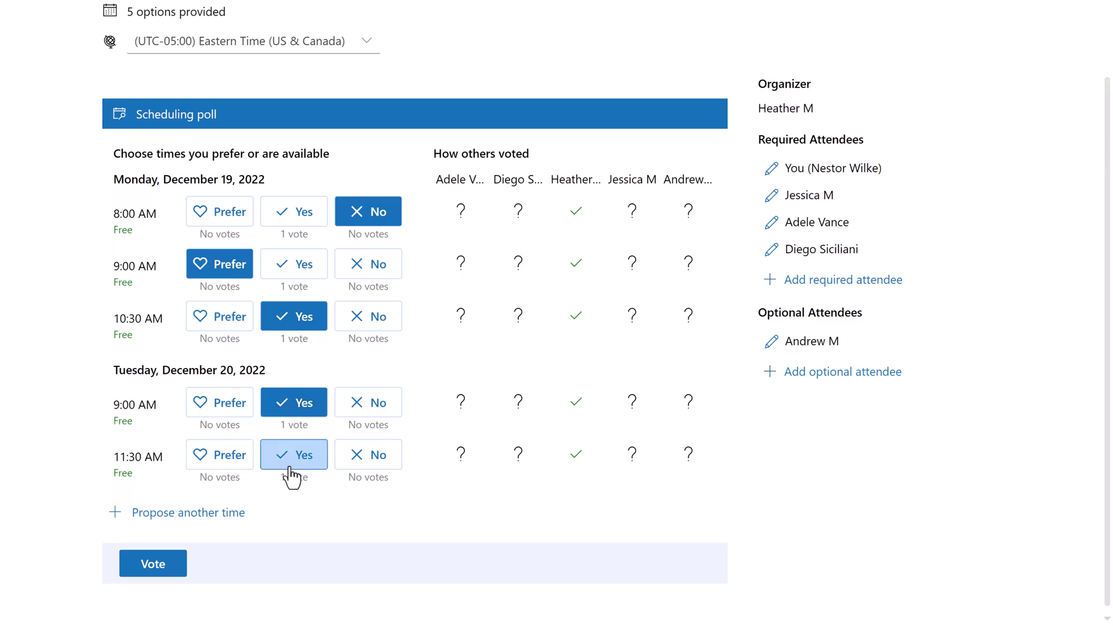
click(374, 462)
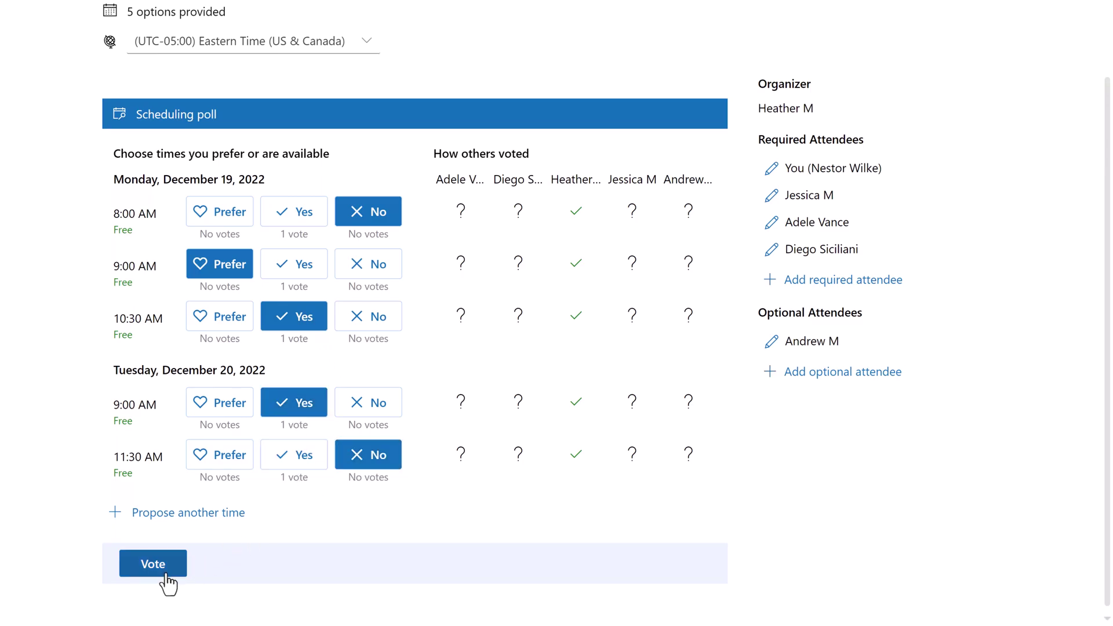
click(153, 563)
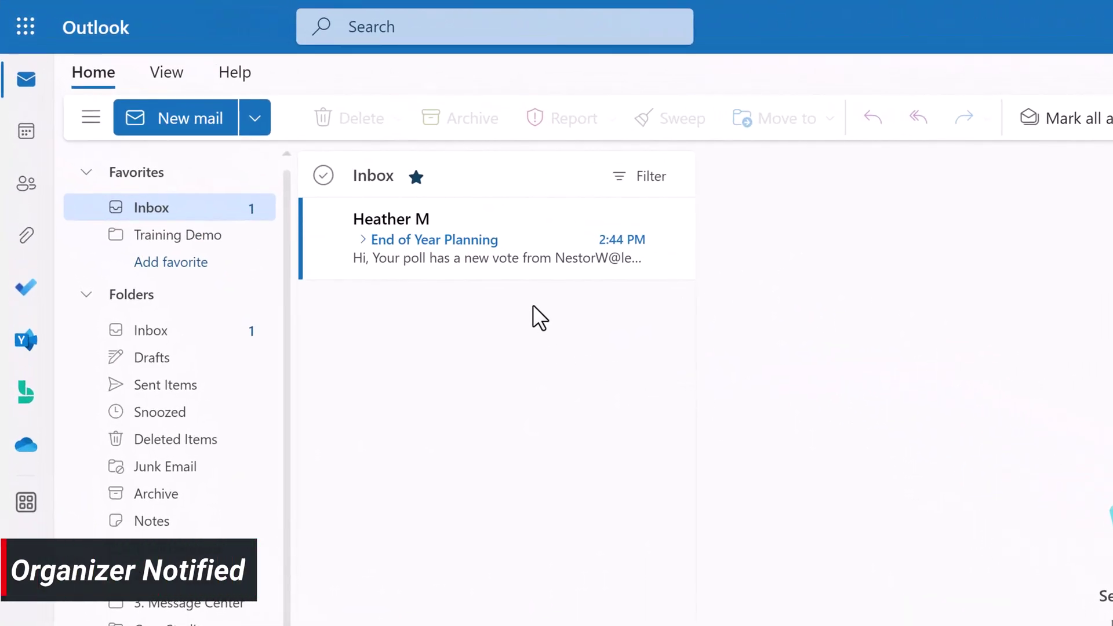
- Open the End of Year Planning new-vote email and scroll through each time slot's vote results
click(486, 267)
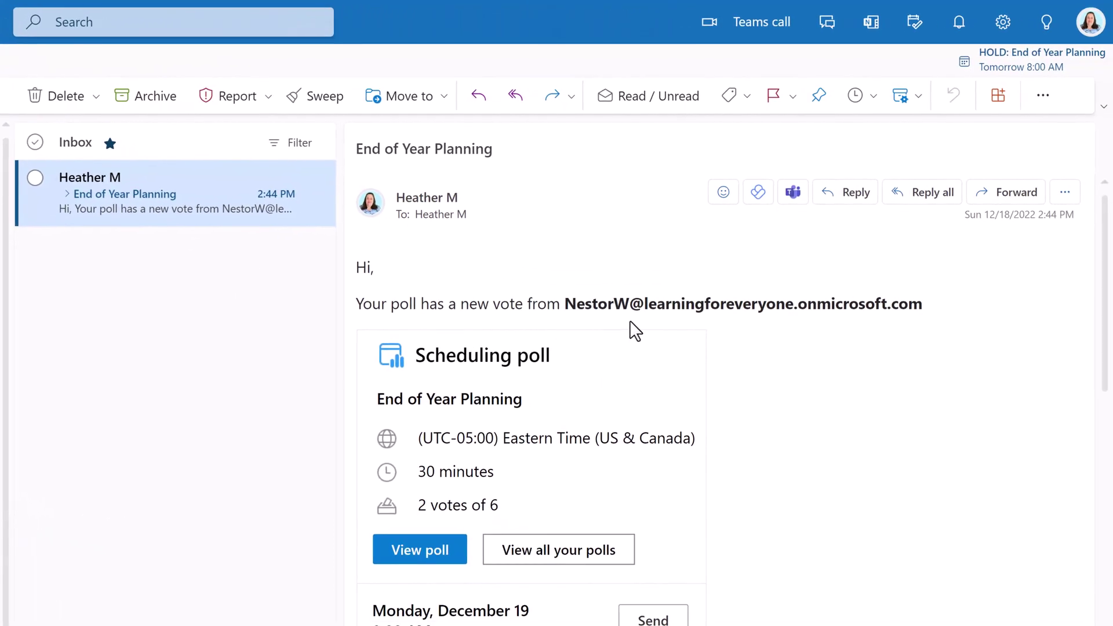
scroll(917, 487, down, 5)
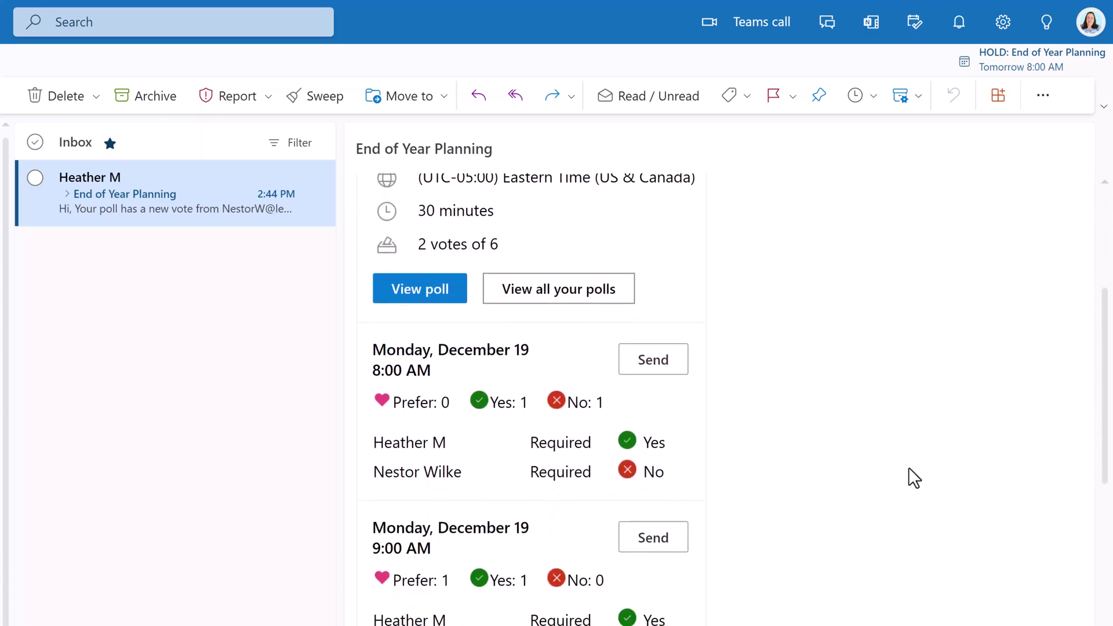
scroll(916, 477, down, 3)
scroll(915, 477, up, 3)
scroll(943, 430, up, 2)
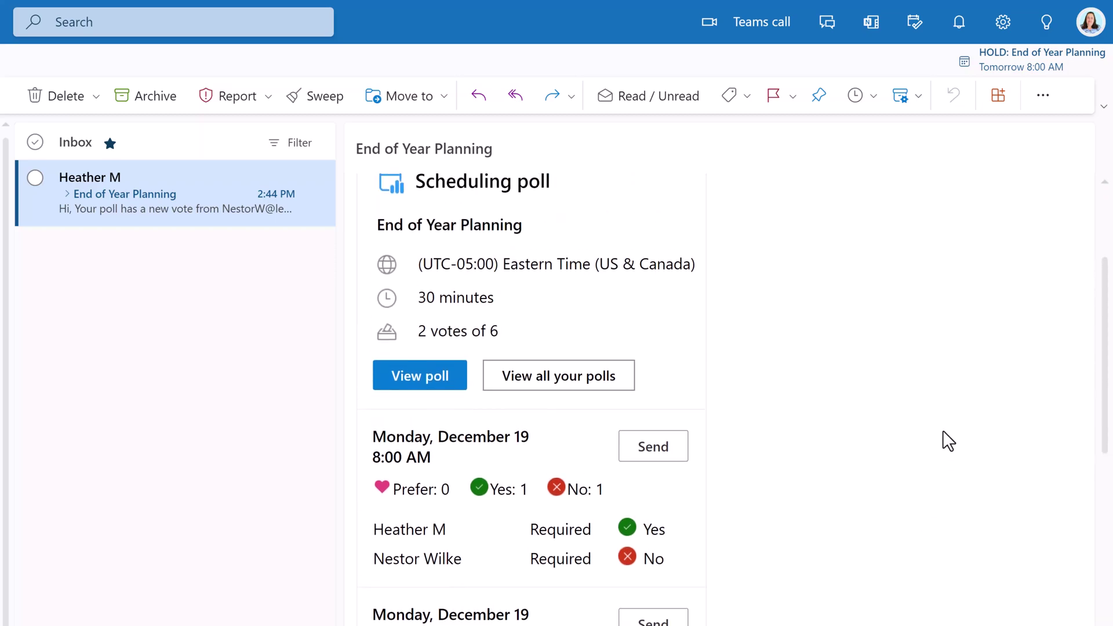
scroll(943, 431, up, 1)
scroll(943, 431, down, 3)
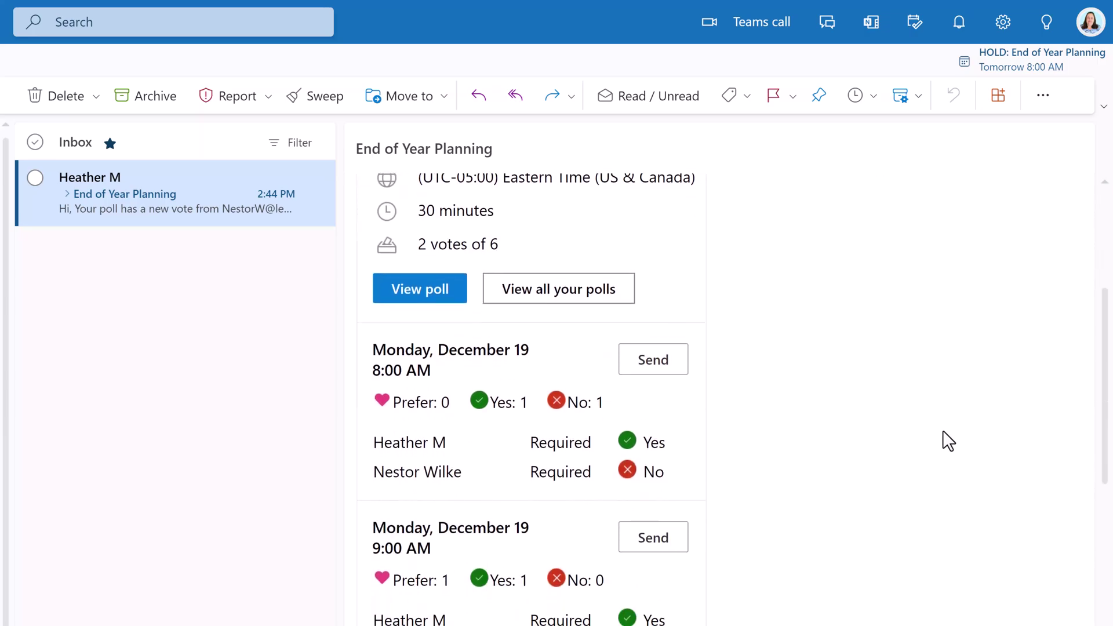
scroll(943, 431, down, 2)
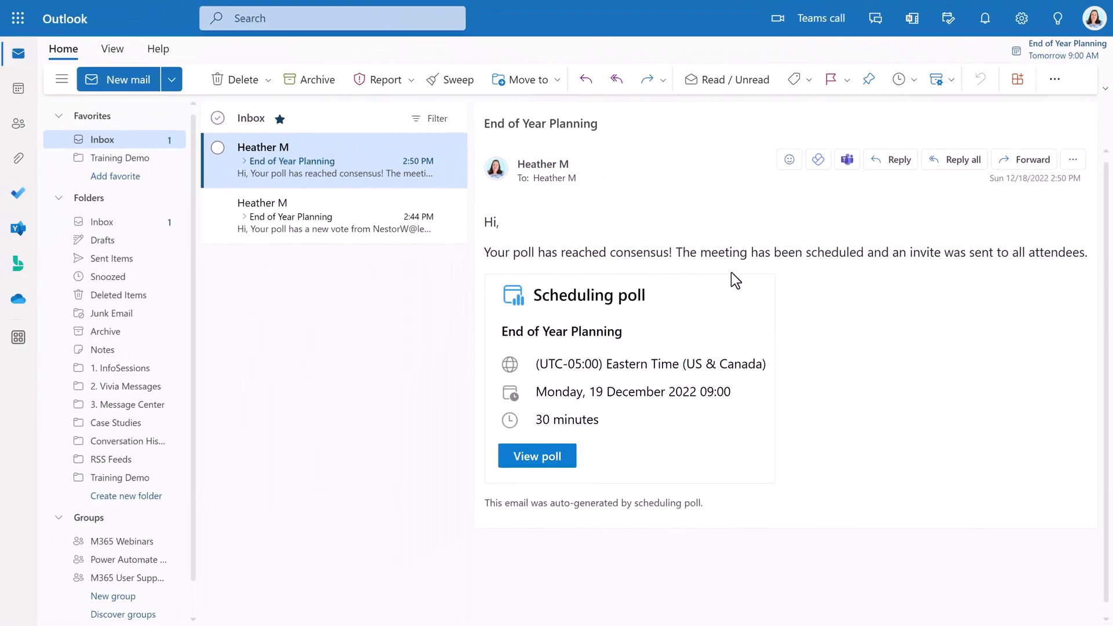
- Switch to the calendar and select the End of Year Planning meeting on Monday, December 19
click(18, 91)
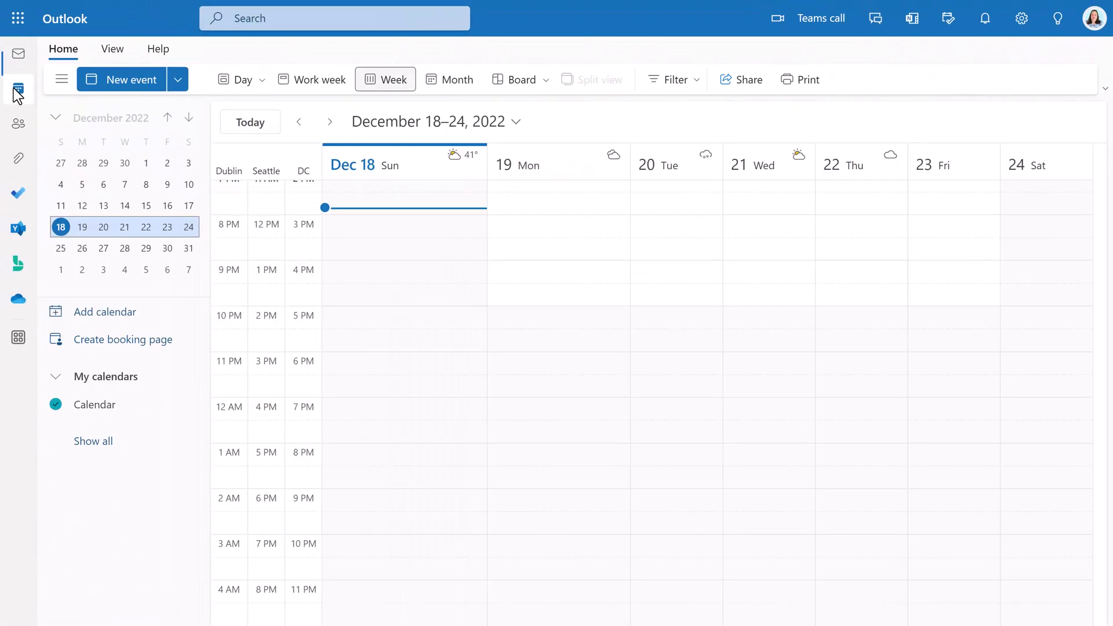
scroll(586, 329, up, 8)
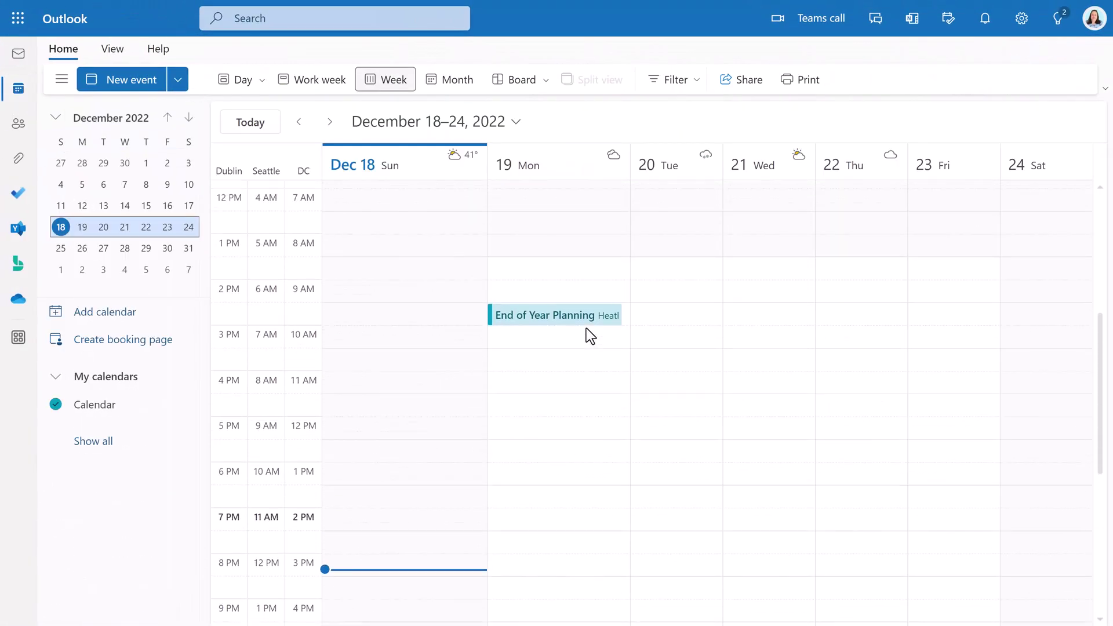
scroll(586, 329, down, 2)
scroll(603, 320, down, 1)
click(577, 293)
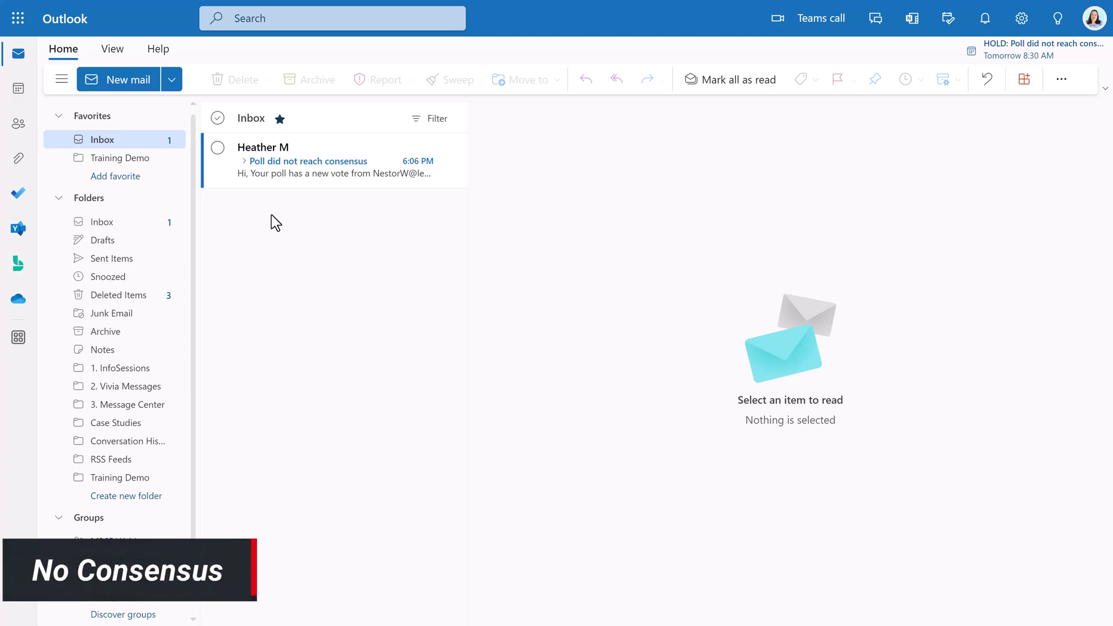
- Open the 'Poll did not reach consensus' poll and schedule its Monday 10:00 AM option
click(284, 175)
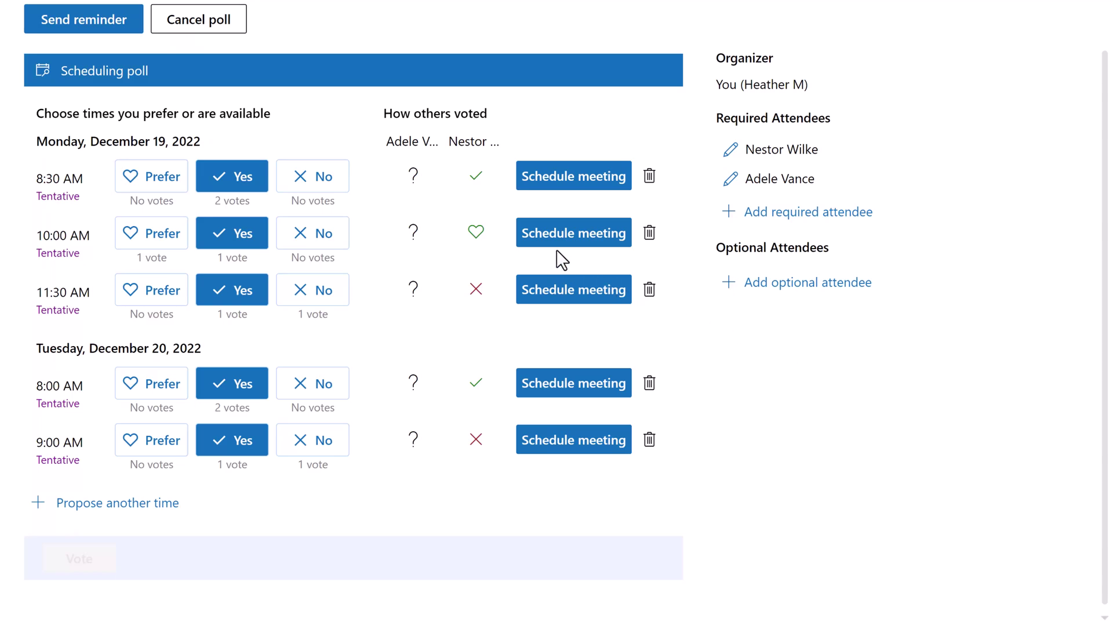
click(559, 234)
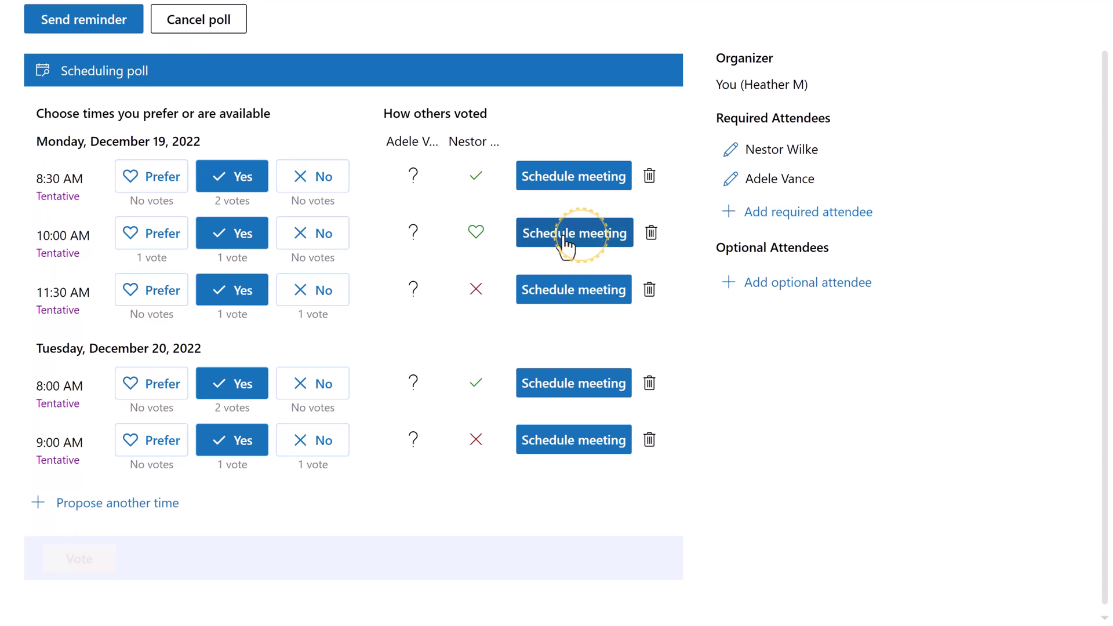
- Send the Monday, December 19, 10:00–10:30 AM meeting invitation to the poll attendees
click(563, 237)
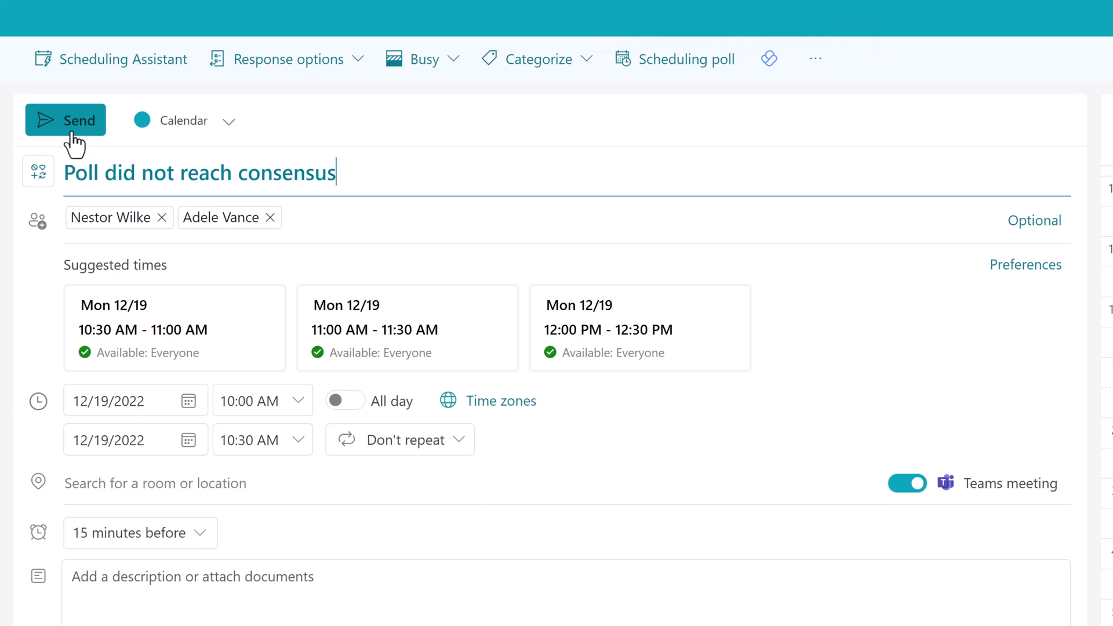
click(70, 133)
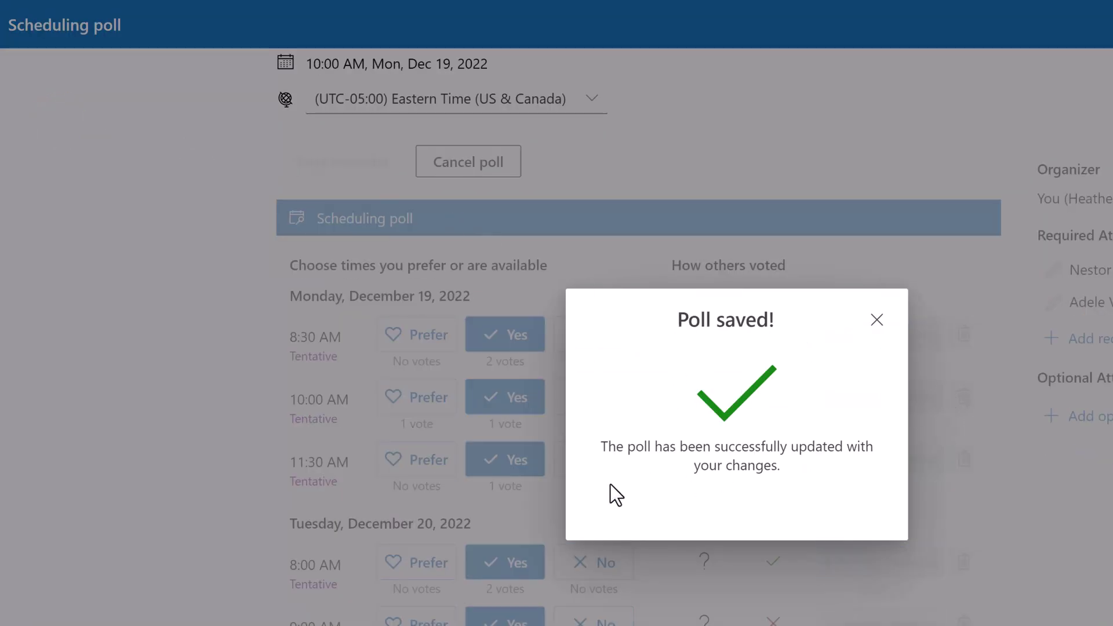
- Close the 'Poll saved!' confirmation
click(877, 320)
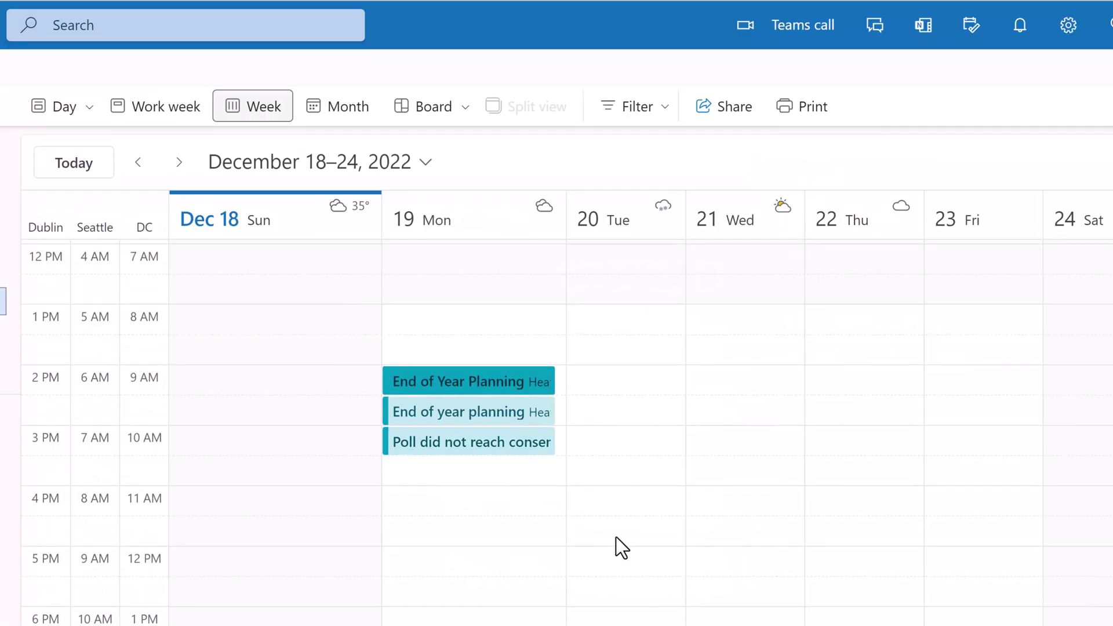